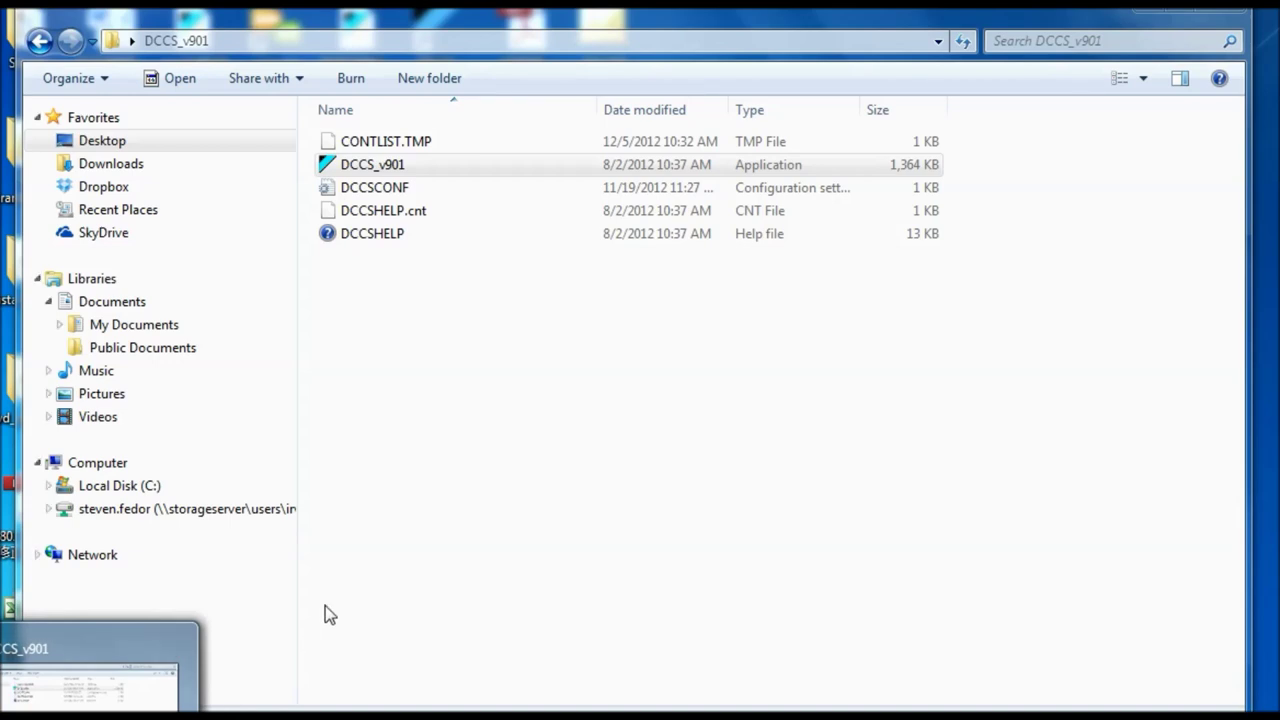
# - Open DCCS_v901 from Explorer and let it run despite the unverified-publisher warning
pyautogui.click(378, 165)
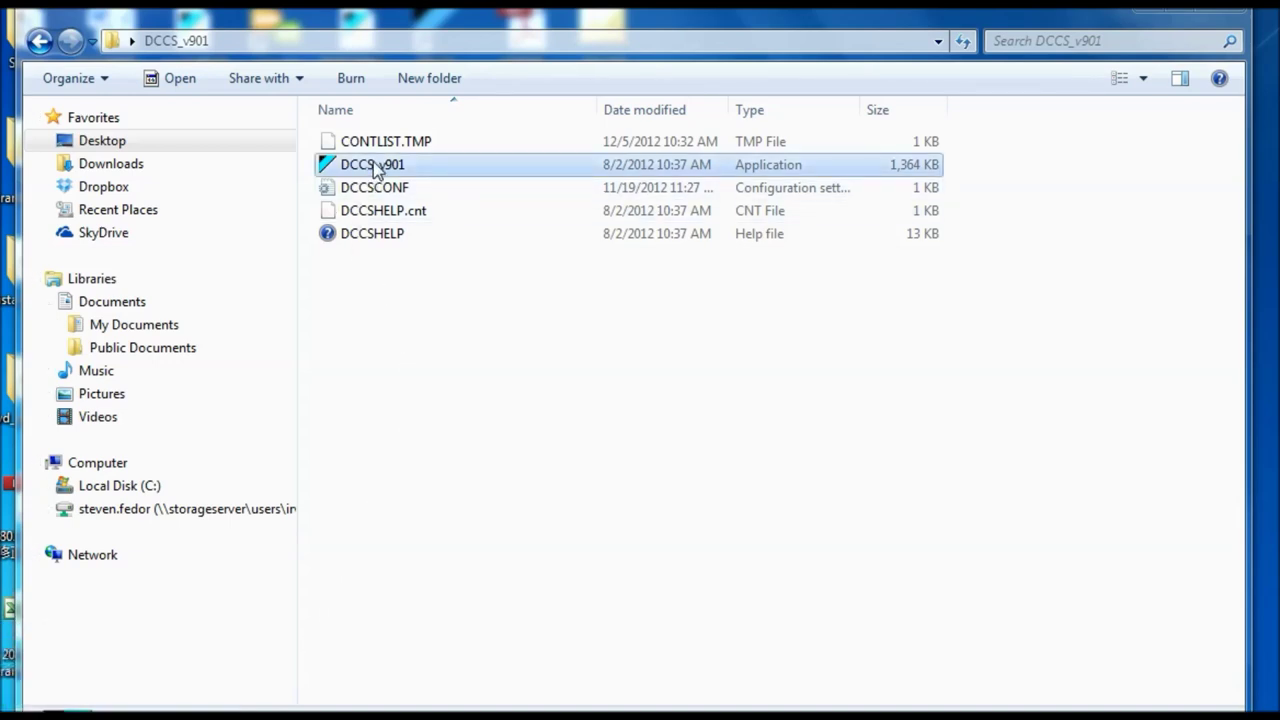
pyautogui.rightClick(376, 168)
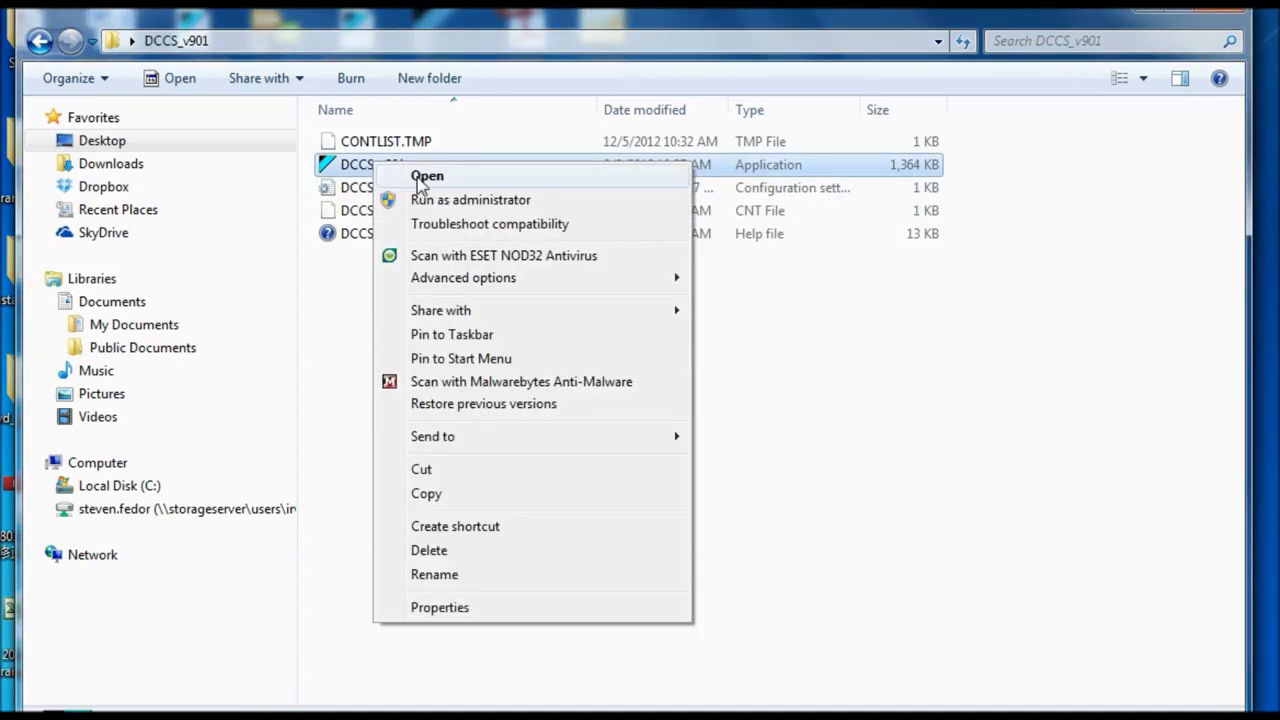
pyautogui.click(420, 178)
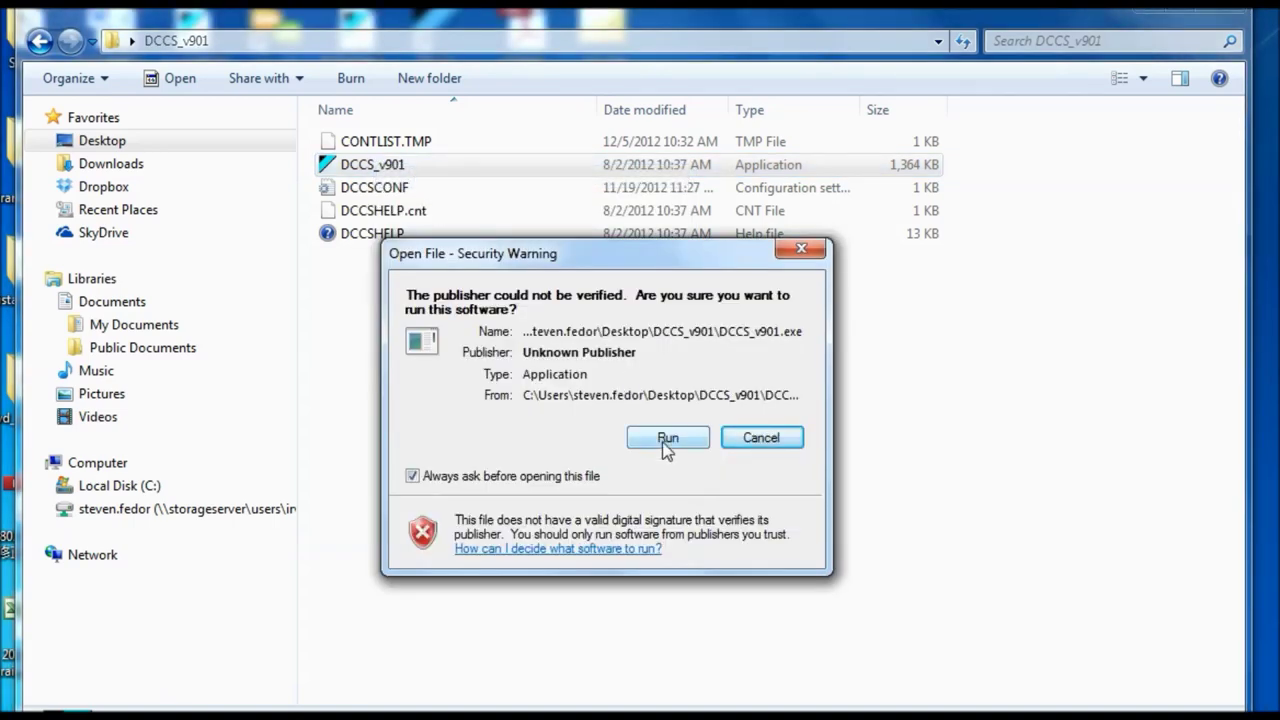
pyautogui.click(665, 442)
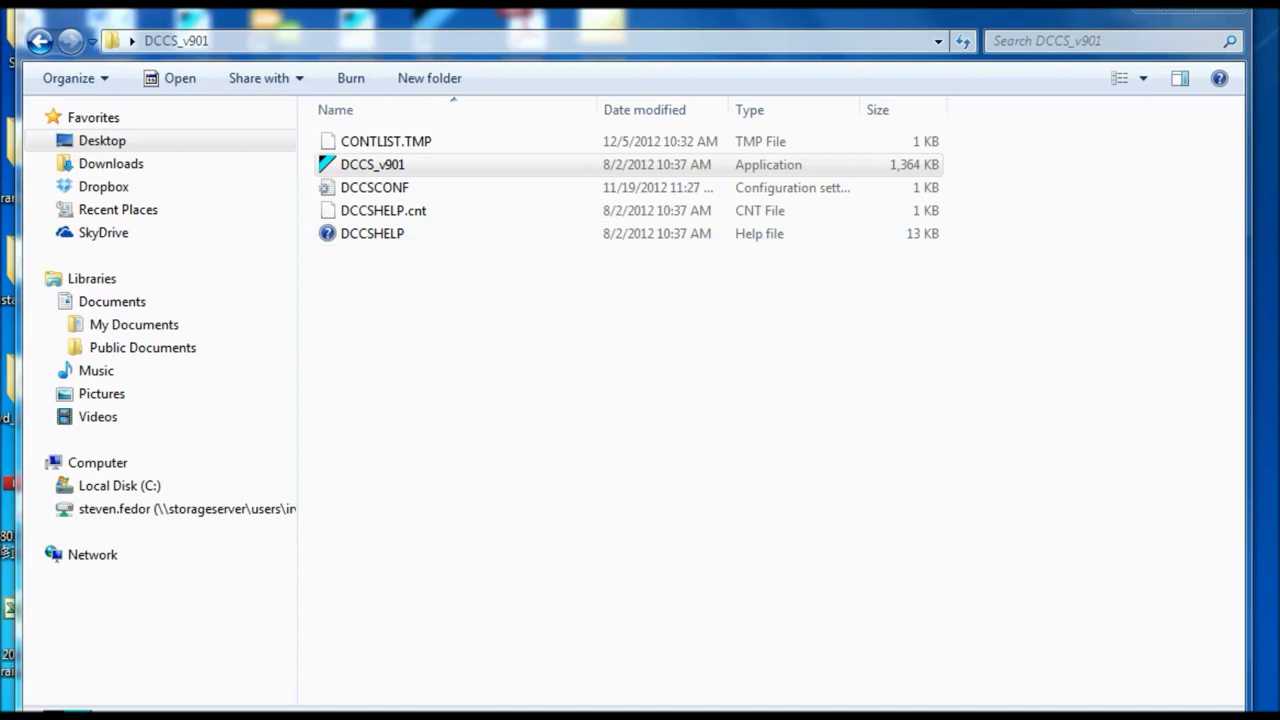
# - Bring the DCCS main window to the front
pyautogui.click(1145, 13)
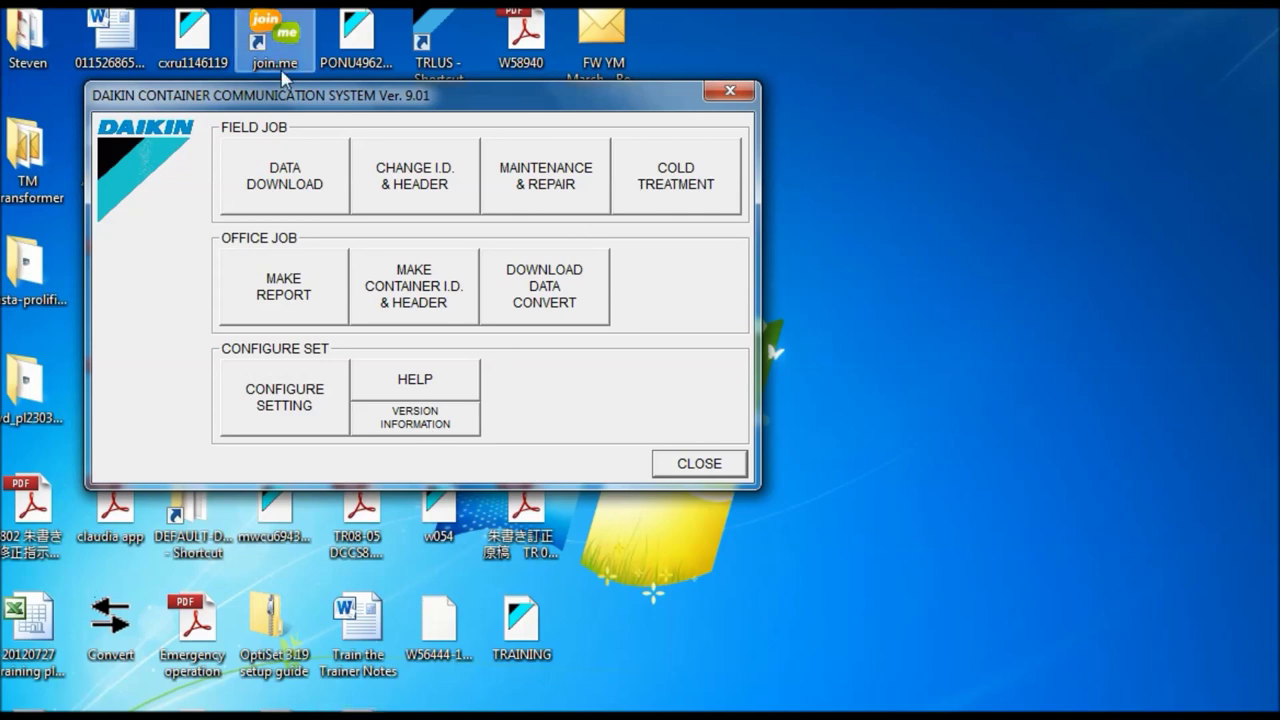
pyautogui.click(108, 710)
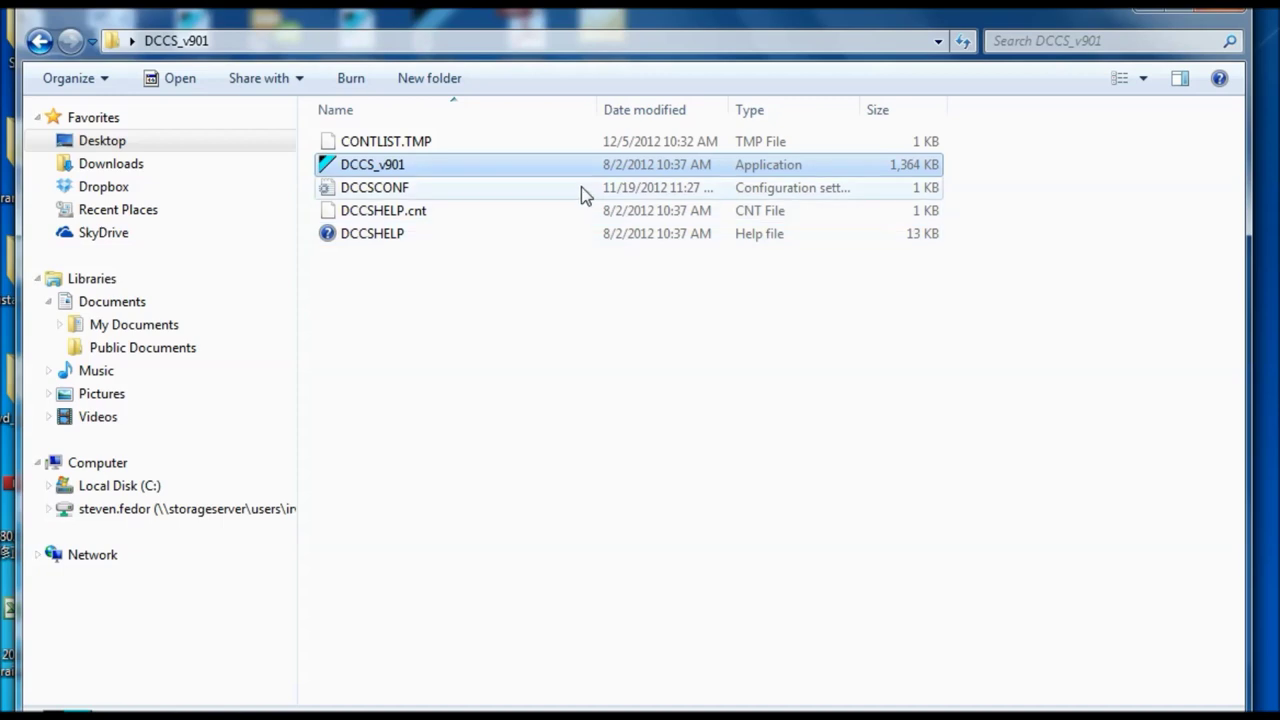
pyautogui.press('Return')
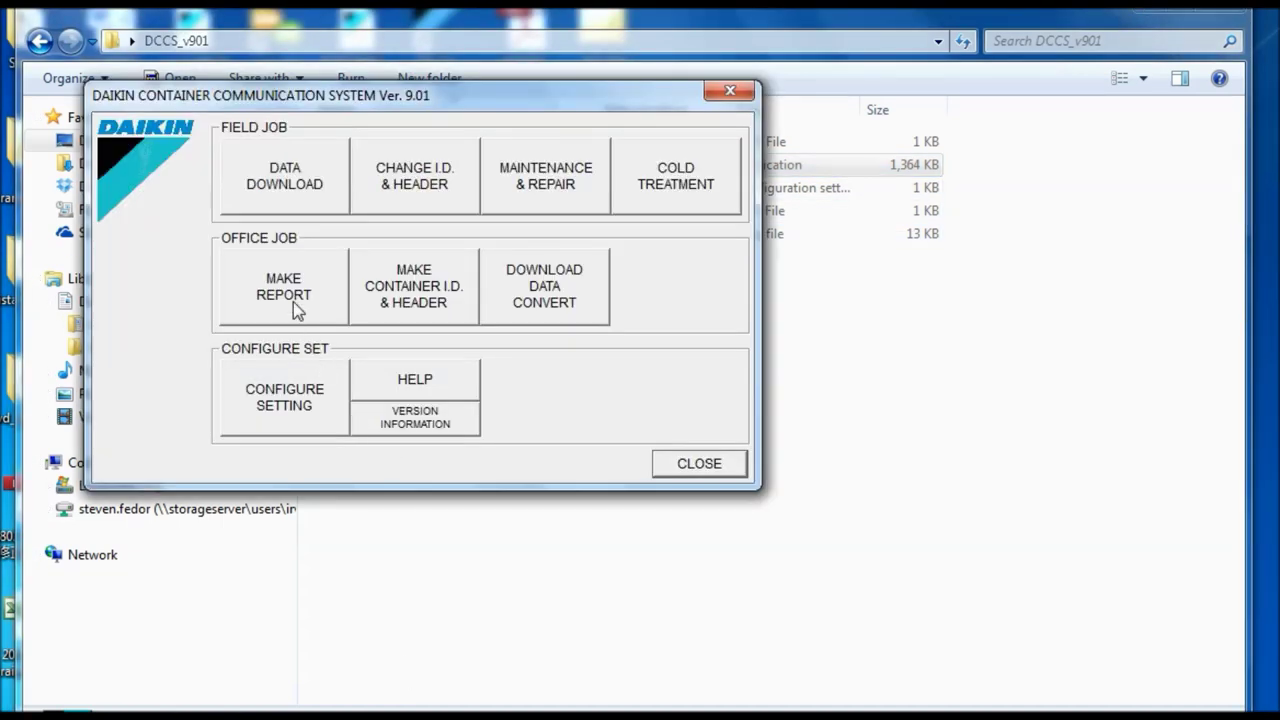
# - Start MAKE REPORT and select container W59606-1OOLU6450403_121110A at the end of the list
pyautogui.click(288, 292)
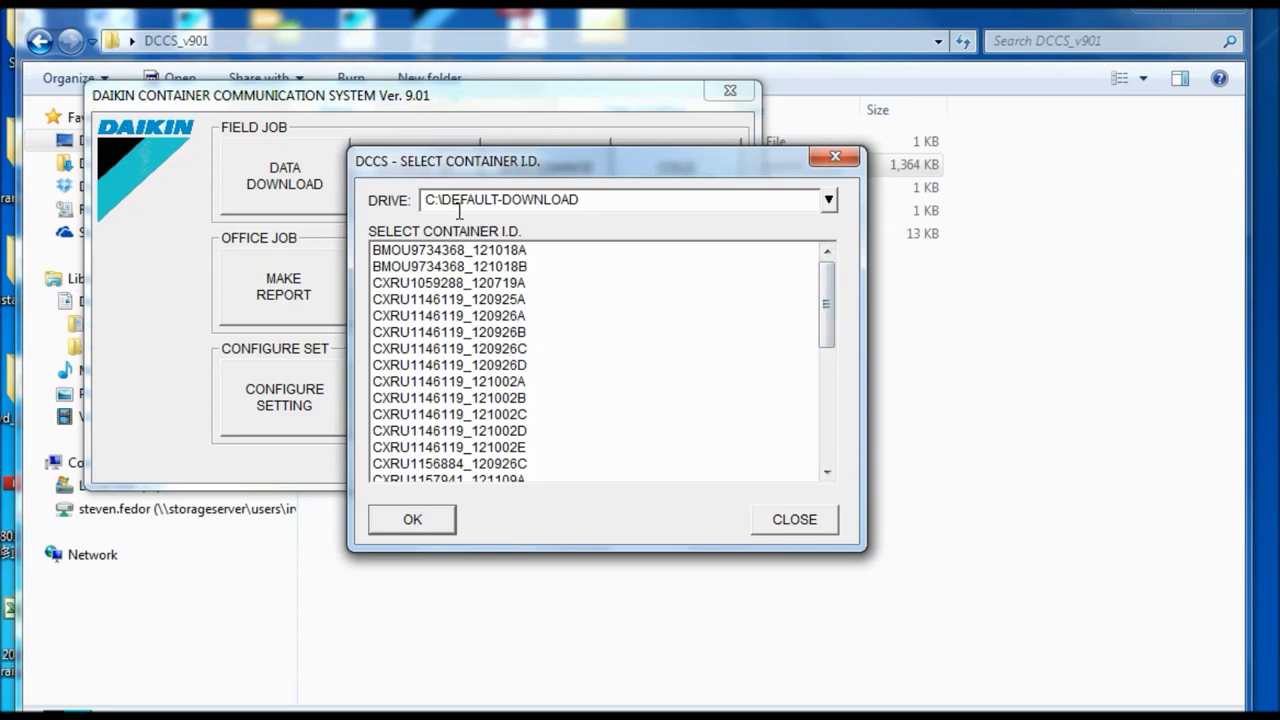
pyautogui.moveTo(424, 199); pyautogui.dragTo(584, 199)
pyautogui.moveTo(828, 298); pyautogui.dragTo(827, 427)
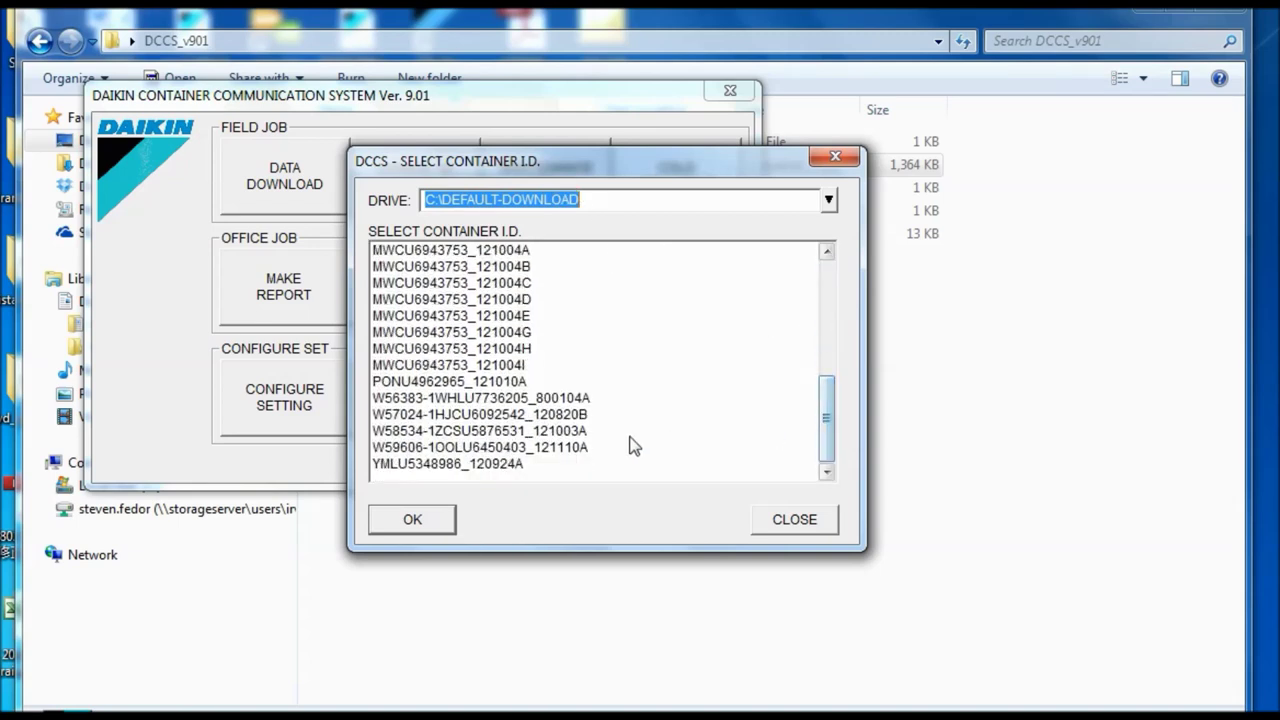
pyautogui.click(516, 449)
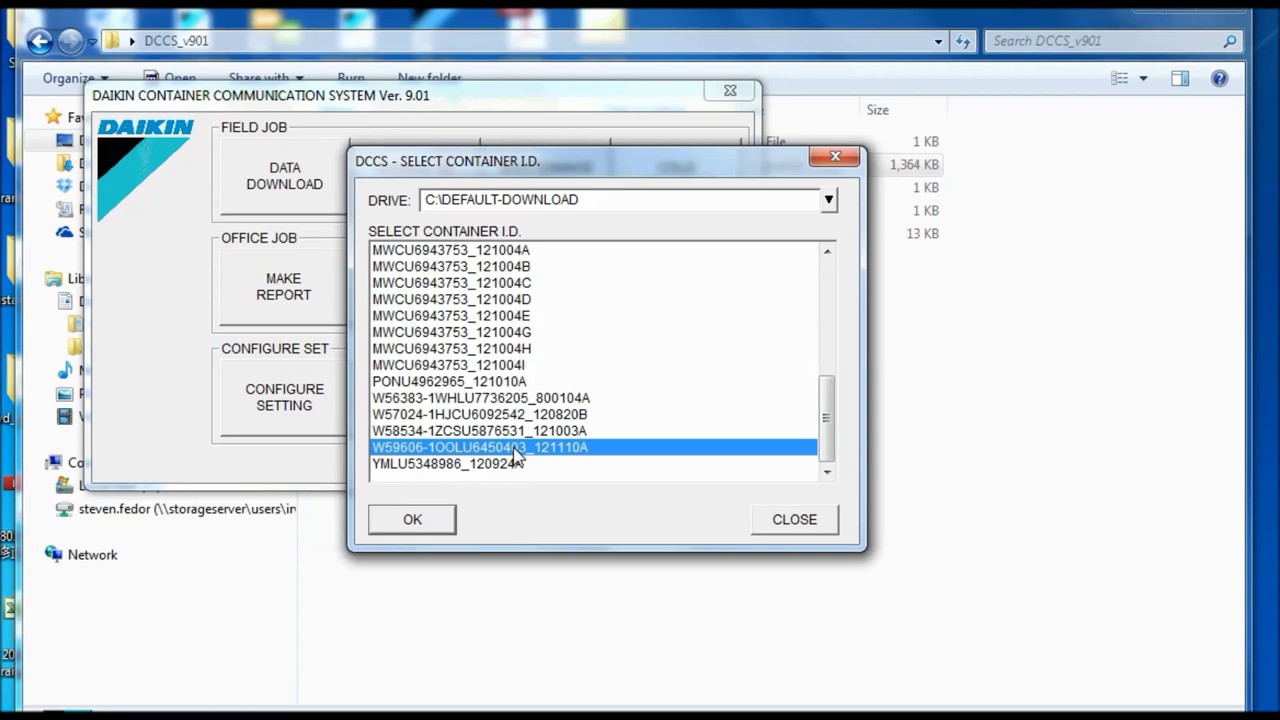
# - Review the Cold Treatment and PTI Data tabs, then generate the OOLU6450403 trip chart with standard sensors
pyautogui.click(431, 520)
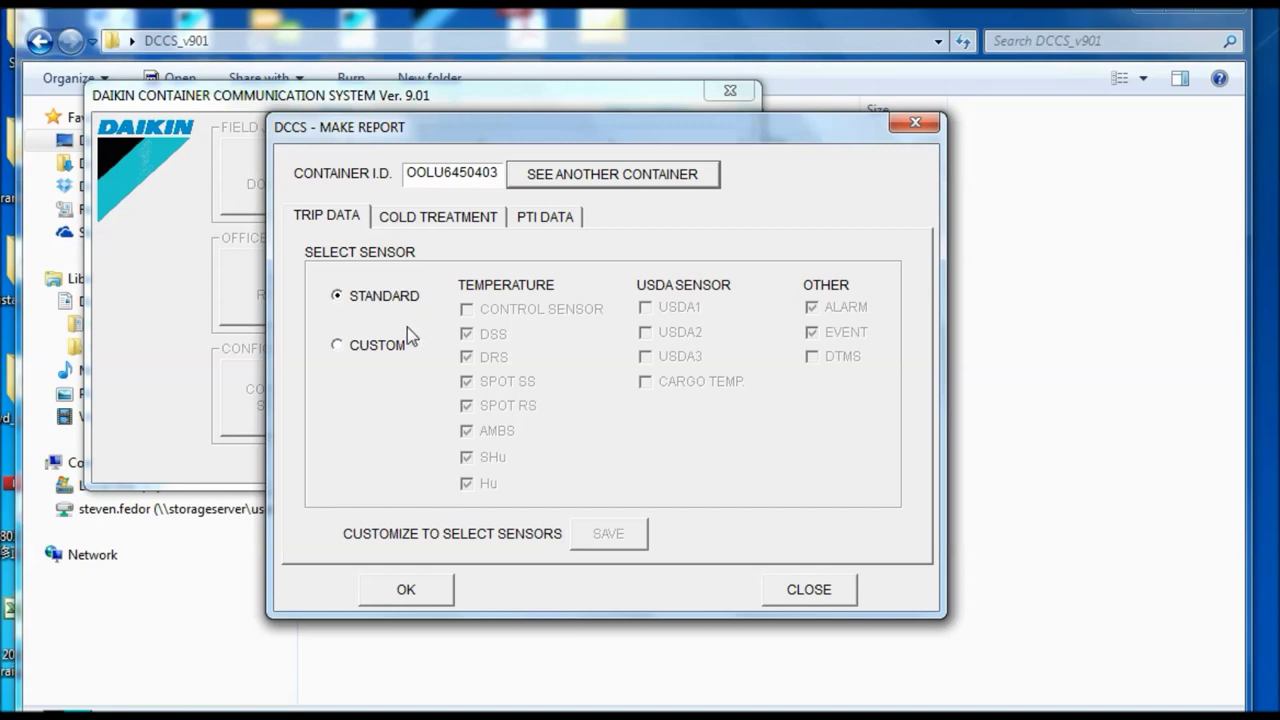
pyautogui.click(430, 220)
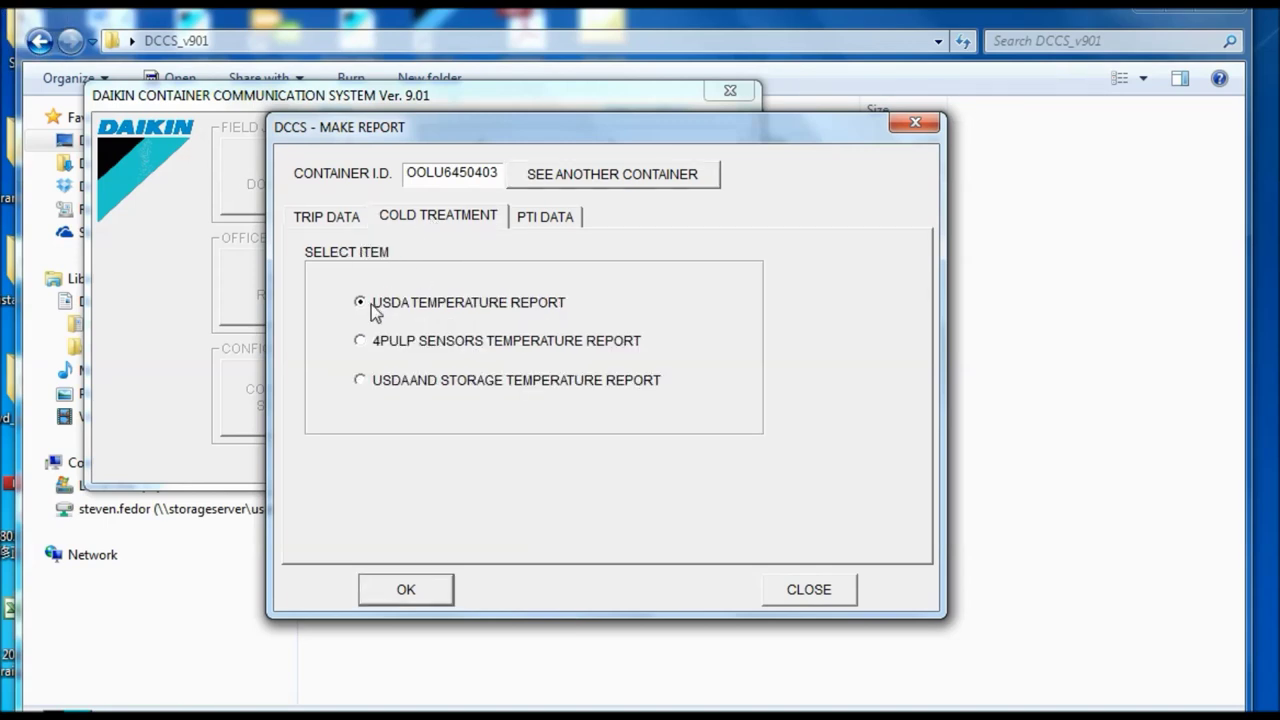
pyautogui.click(552, 218)
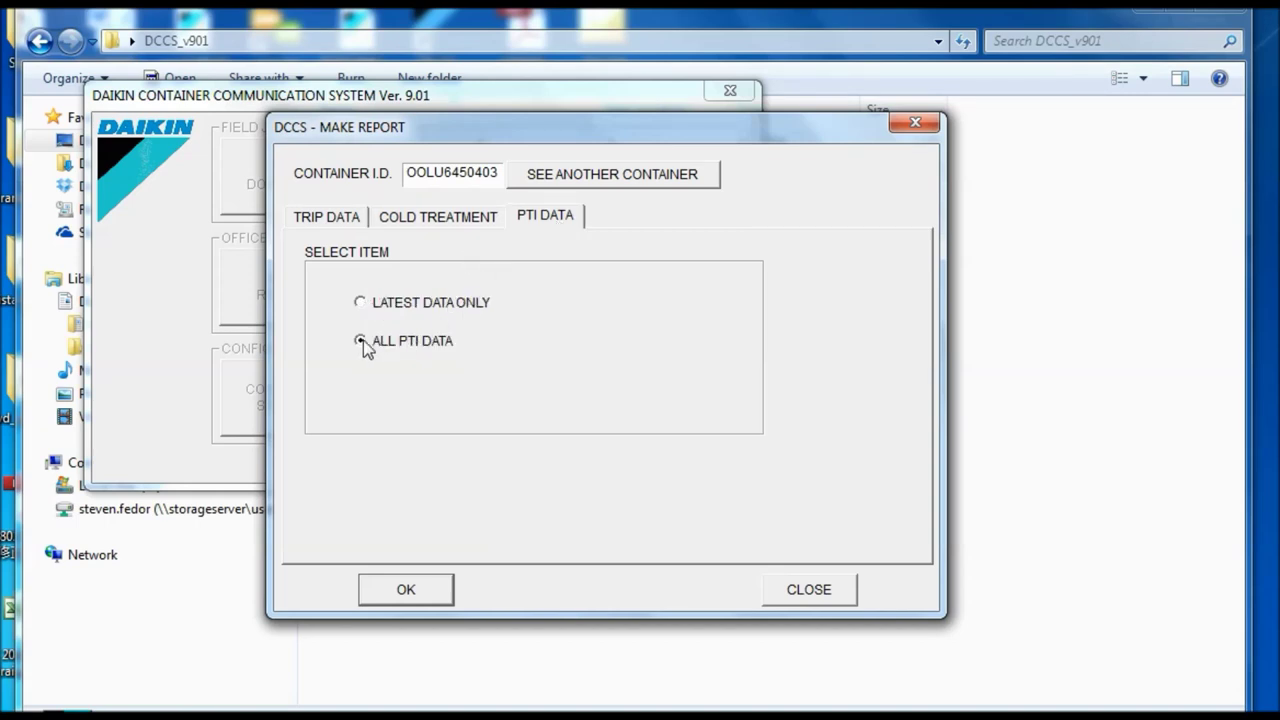
pyautogui.click(329, 220)
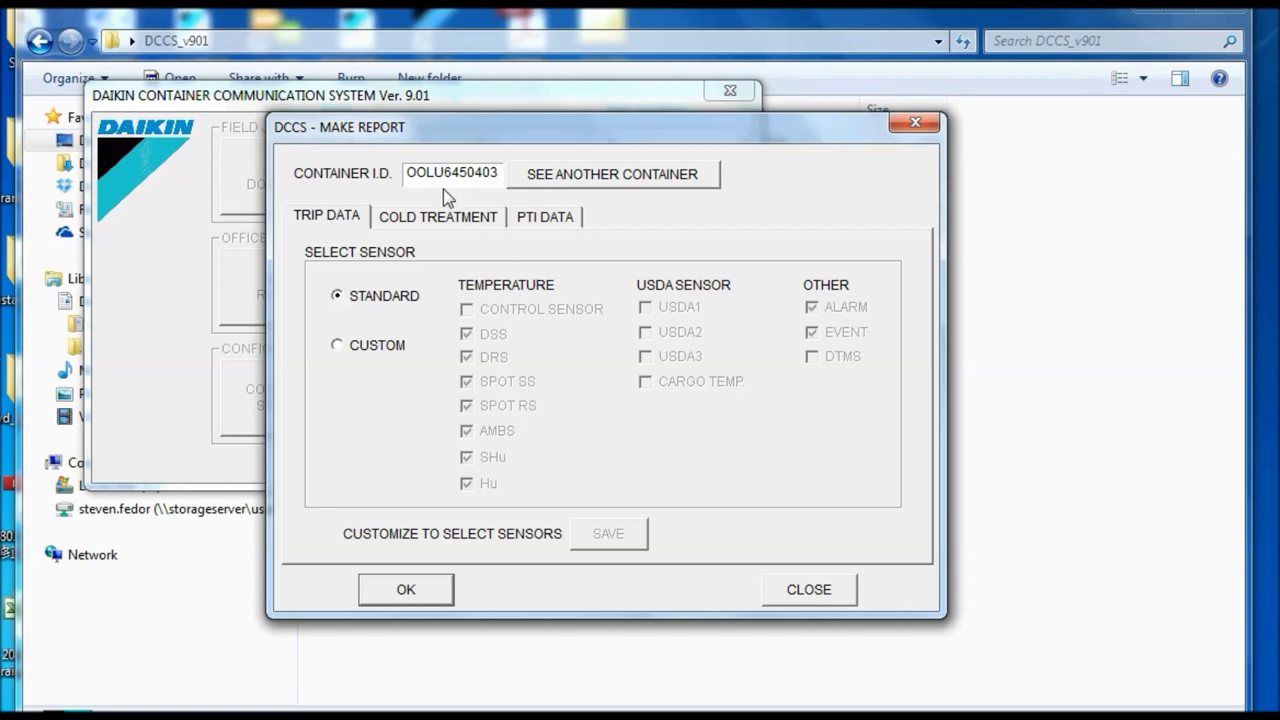
pyautogui.moveTo(406, 172); pyautogui.dragTo(506, 170)
pyautogui.click(439, 590)
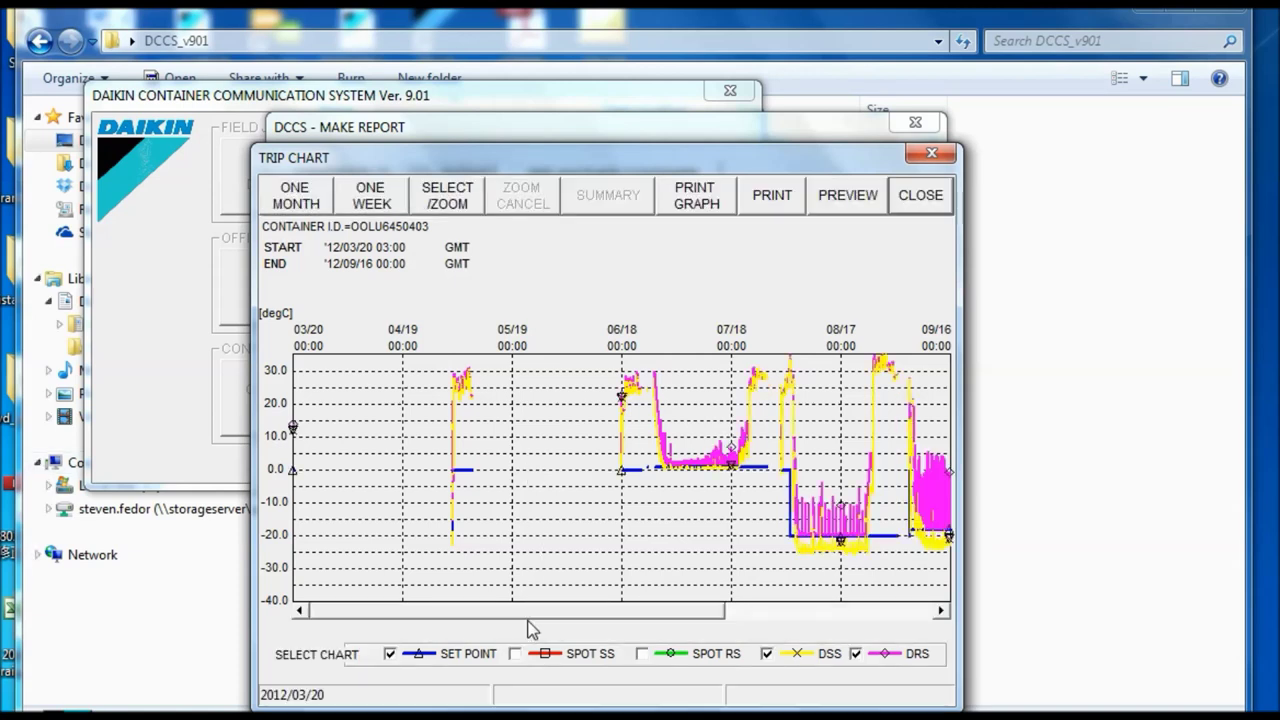
# - Scroll the trip chart to 12/15 and add the SPOT RS and SPOT SS readings
pyautogui.moveTo(577, 613); pyautogui.dragTo(745, 613)
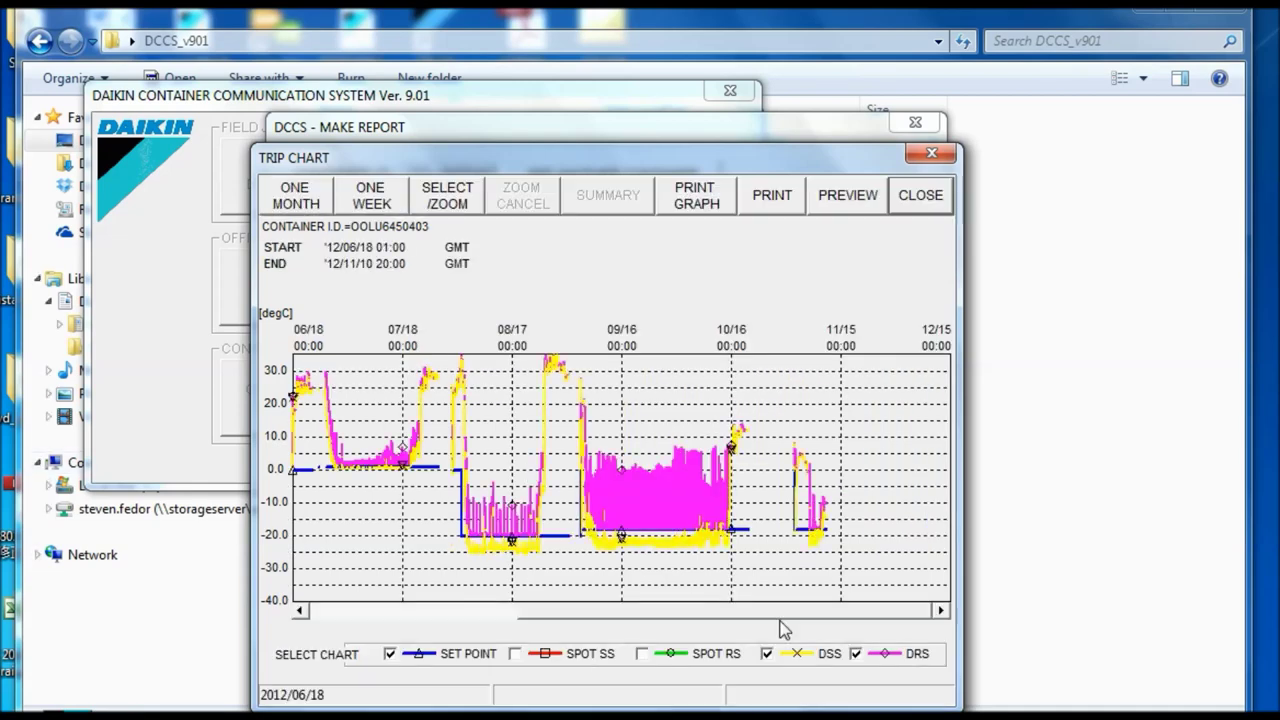
pyautogui.click(648, 659)
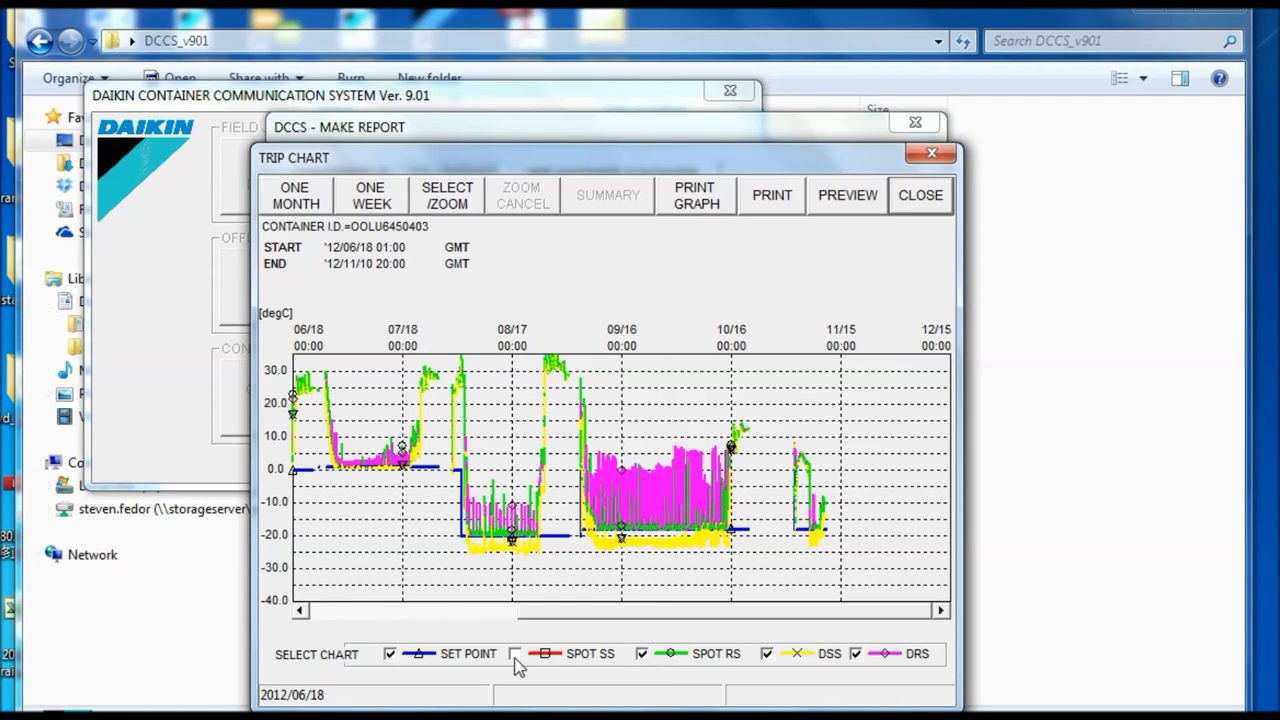
pyautogui.click(515, 655)
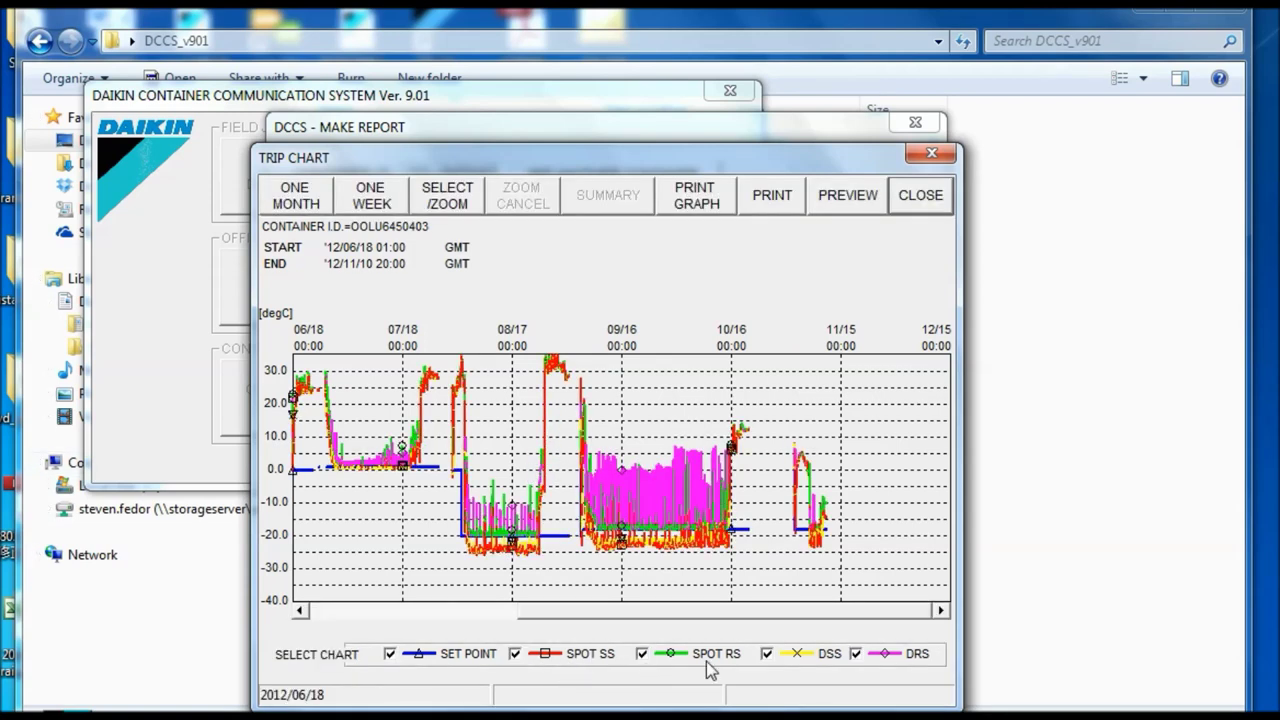
pyautogui.click(850, 197)
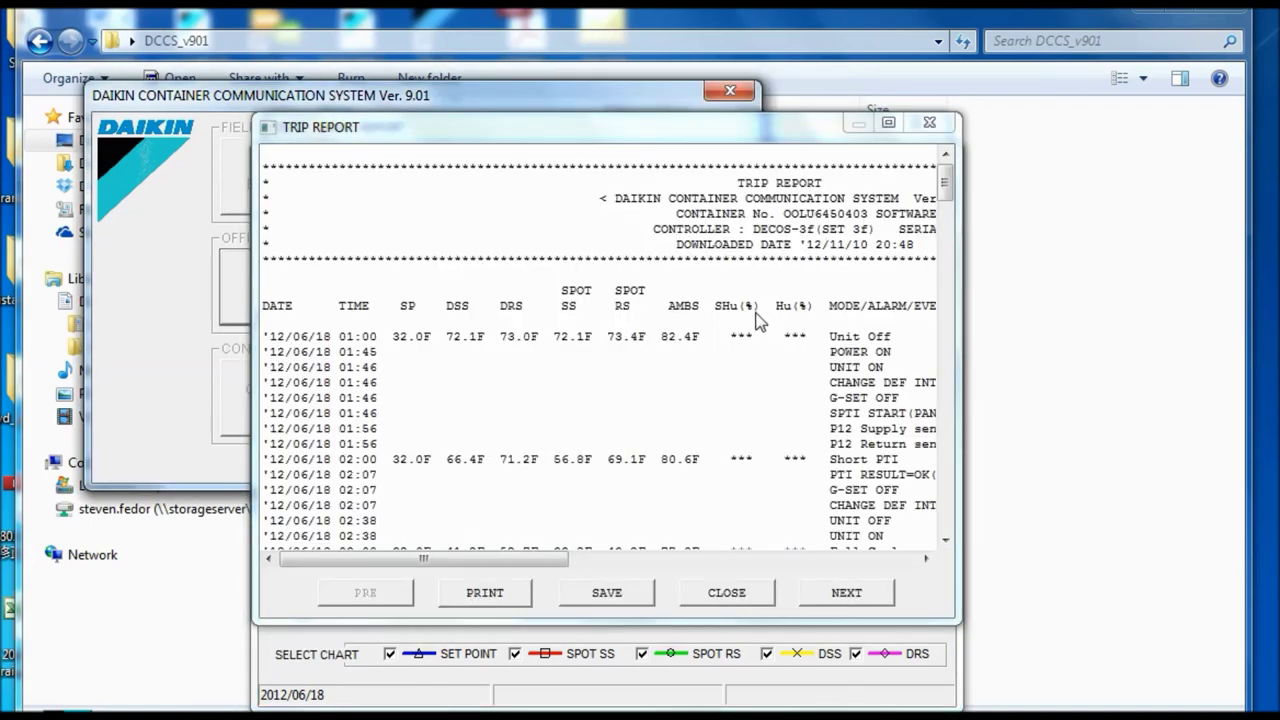
# - Move the TRIP REPORT window up-left and enlarge it to show more columns
pyautogui.moveTo(623, 128); pyautogui.dragTo(463, 48)
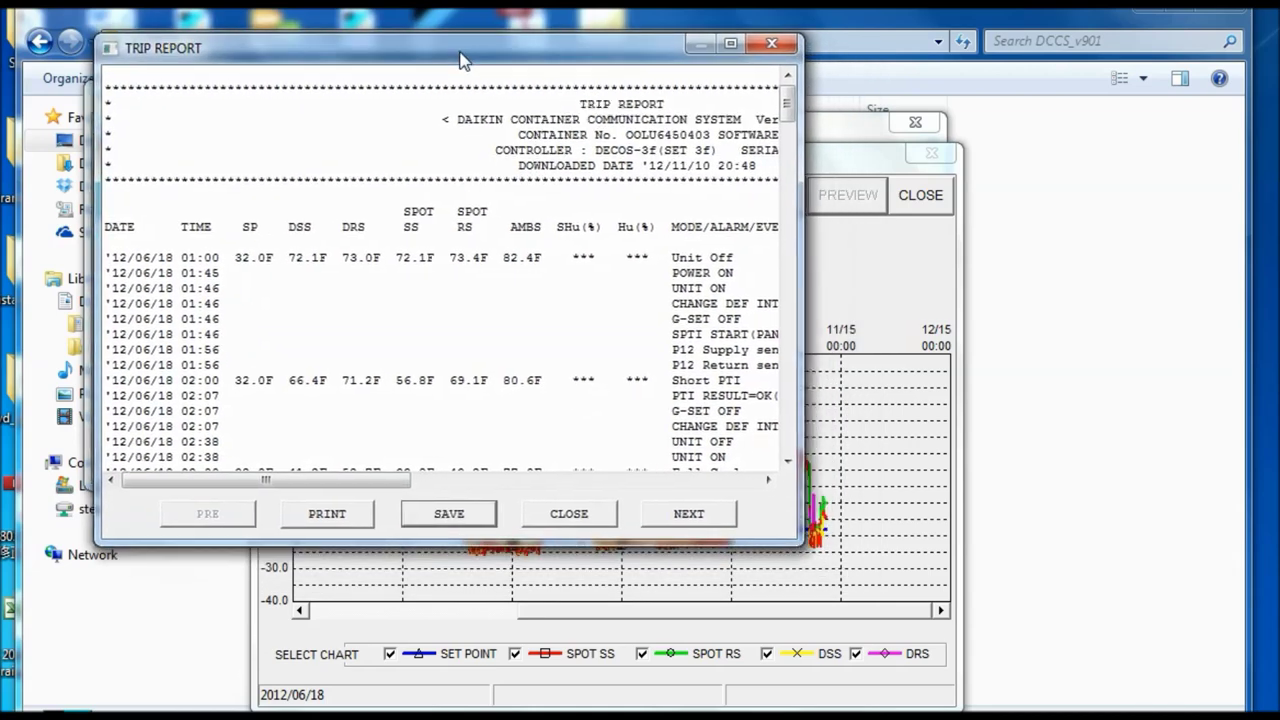
pyautogui.moveTo(799, 543); pyautogui.dragTo(1167, 688)
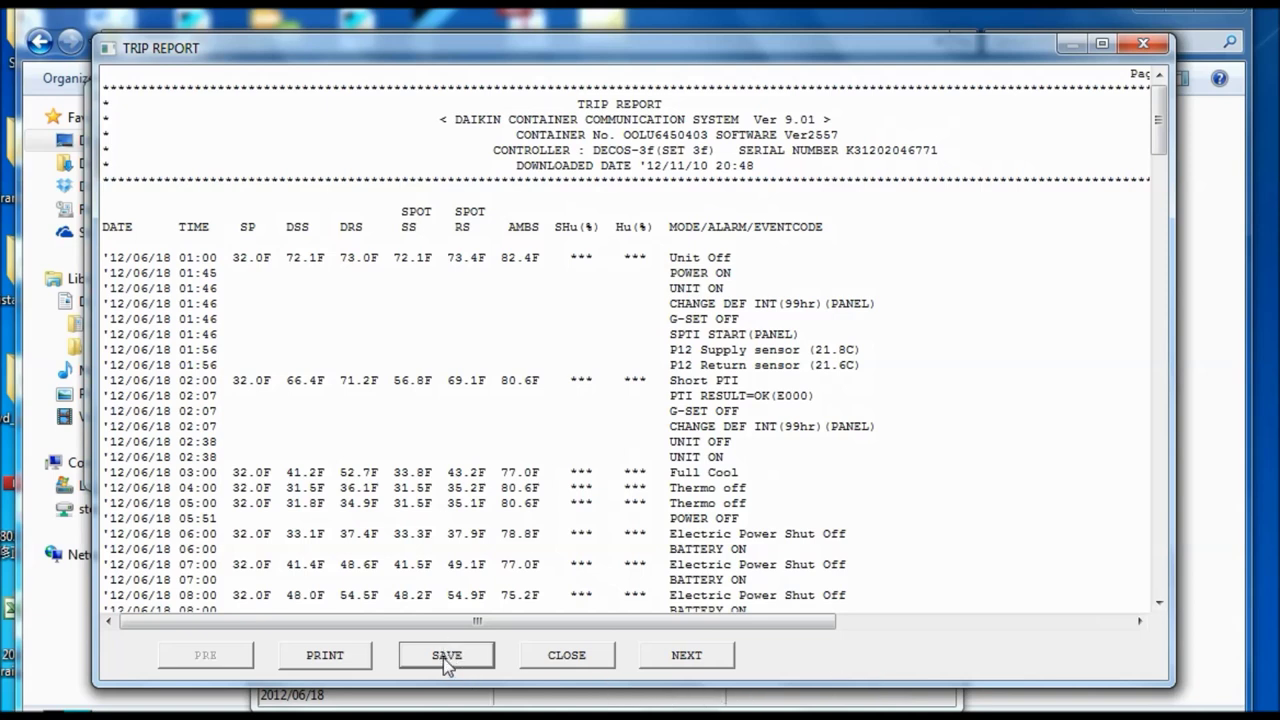
# - Save the trip report to the Desktop as print file OOLU6450403EXCEL (*.LIS)
pyautogui.click(446, 658)
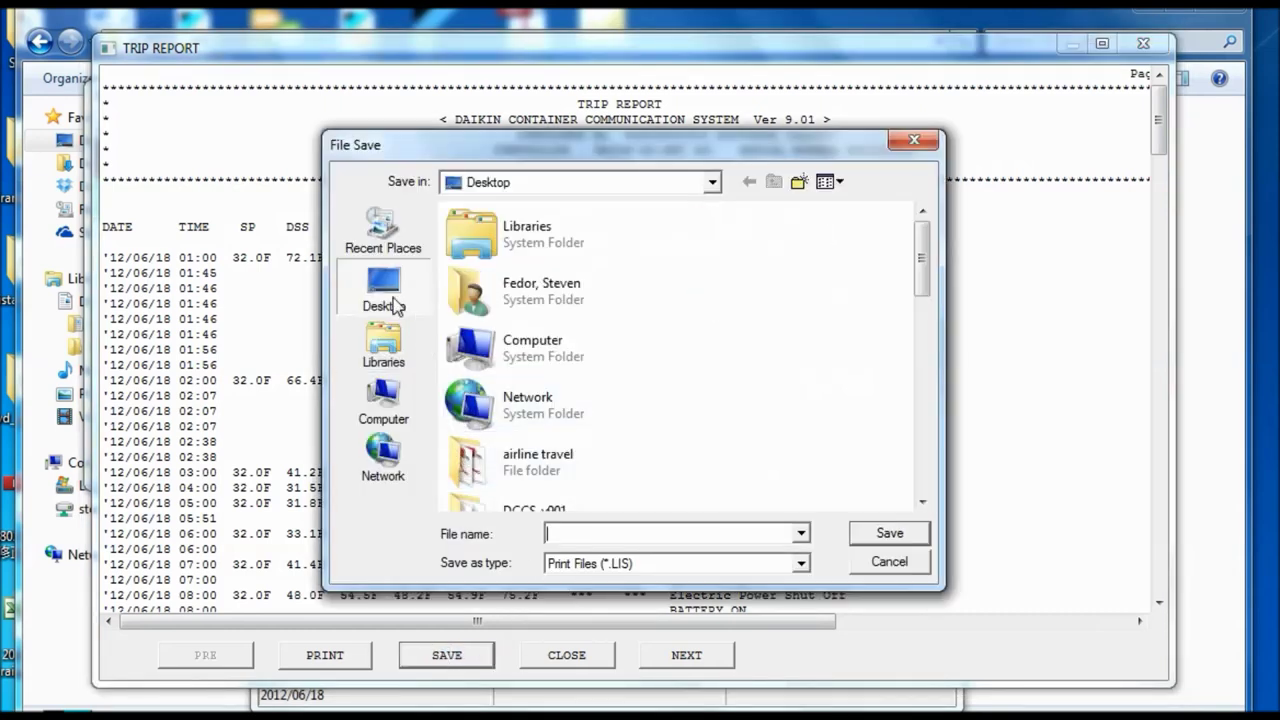
pyautogui.click(393, 300)
pyautogui.moveTo(558, 152); pyautogui.dragTo(541, 234)
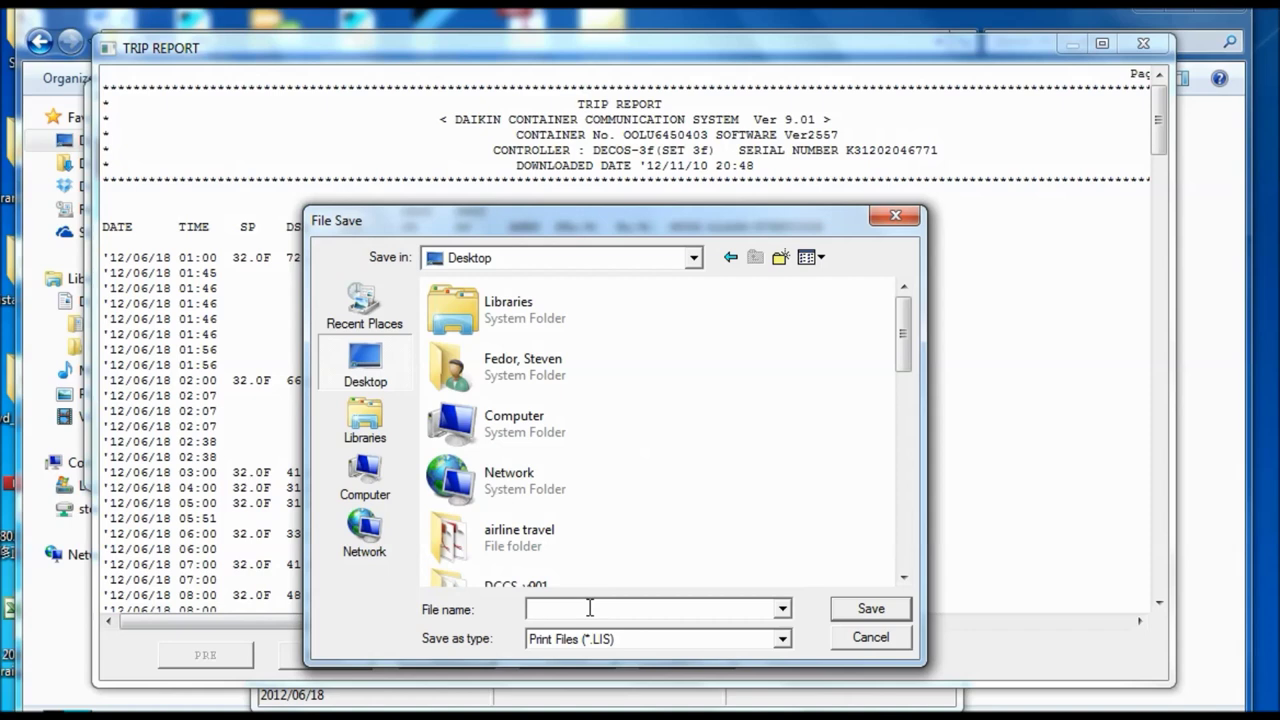
pyautogui.write('OOLU')
pyautogui.write('64')
pyautogui.write('50')
pyautogui.write('403')
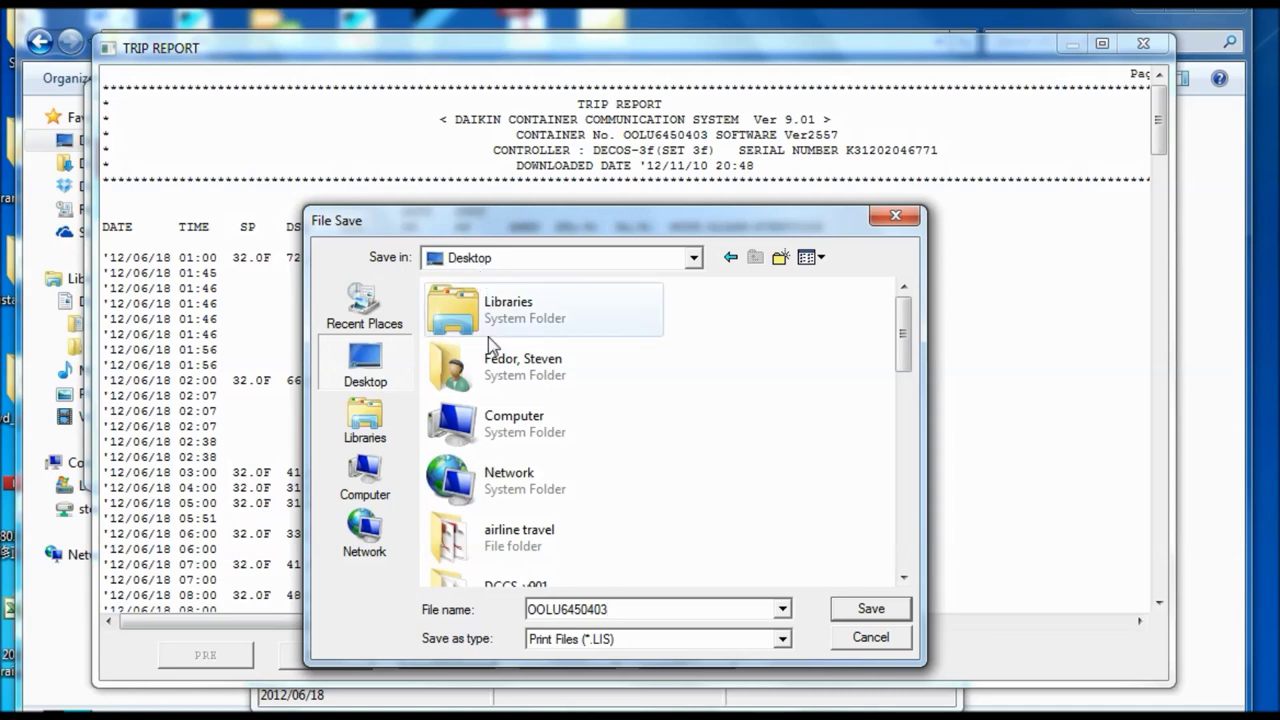
pyautogui.write('EXCEL')
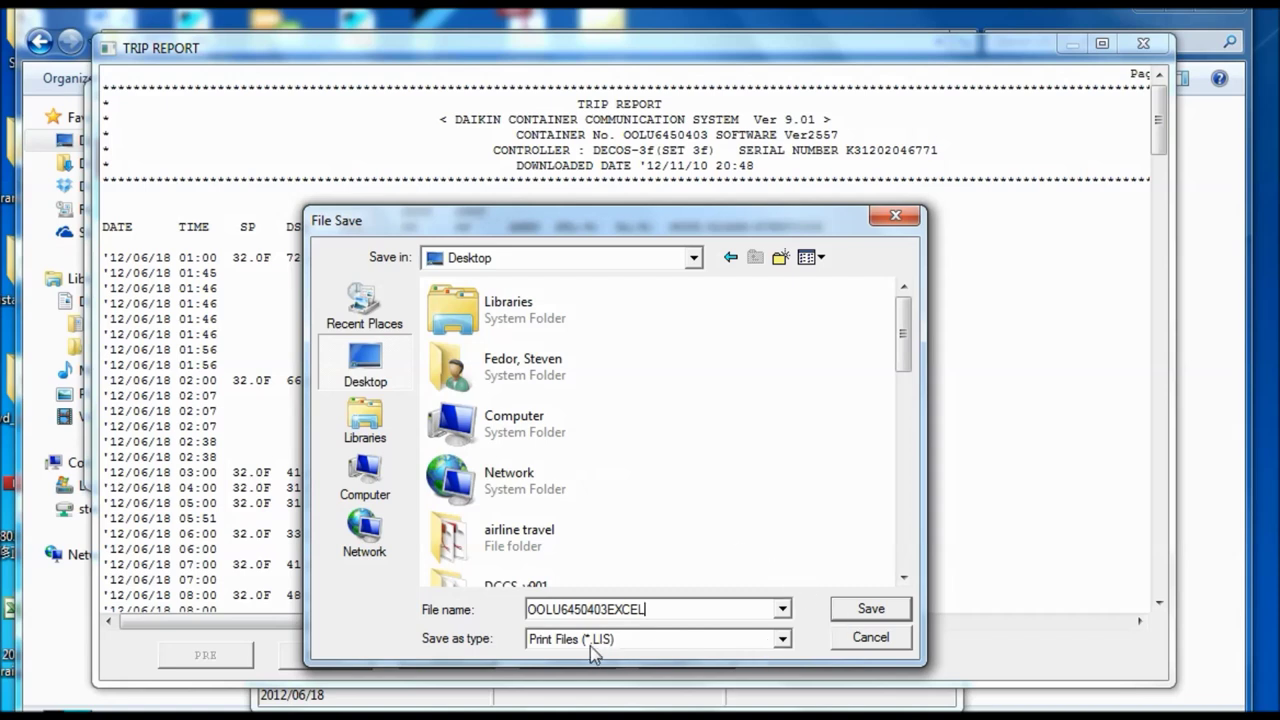
pyautogui.click(871, 611)
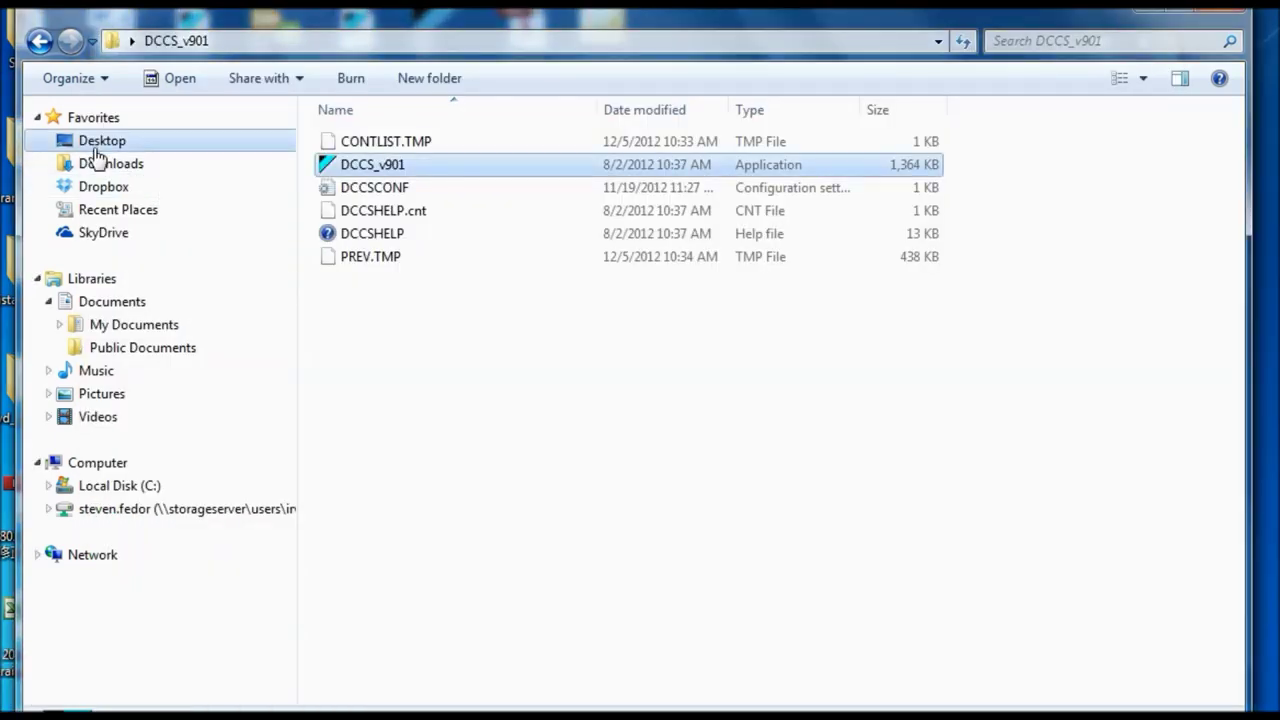
pyautogui.click(98, 142)
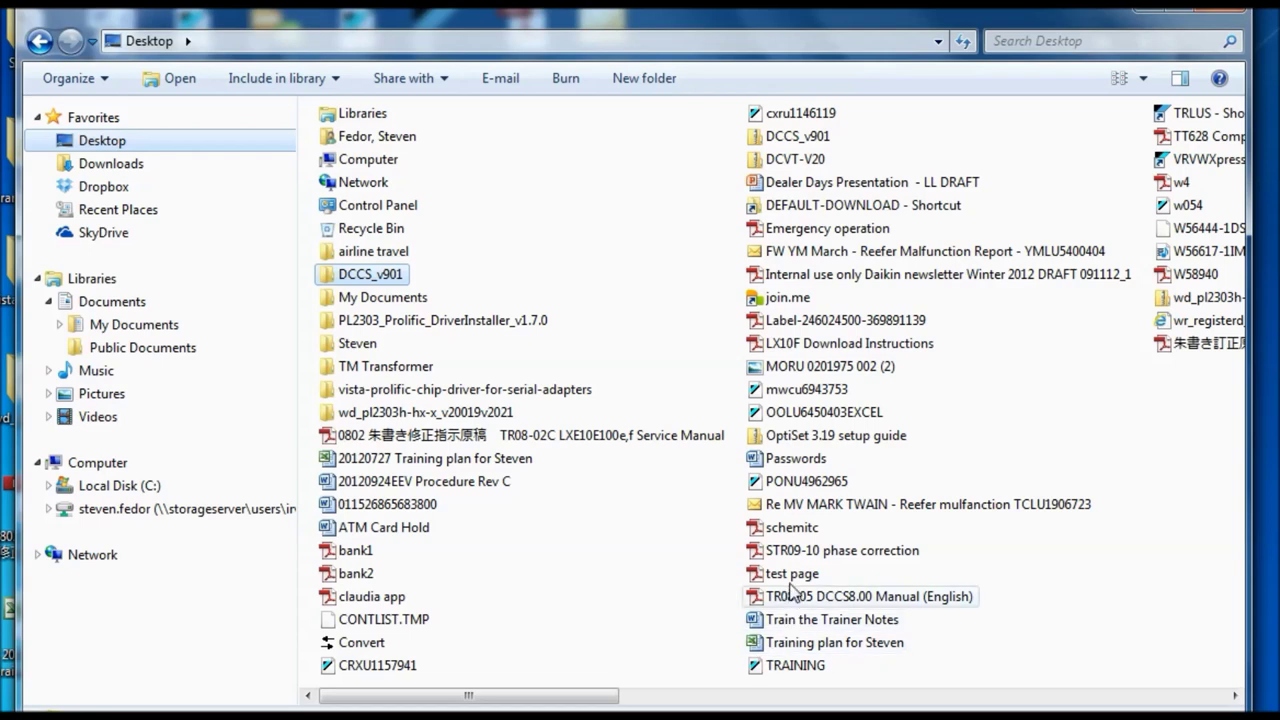
# - Locate OOLU6450403EXCEL on the Desktop, check its context menu, and launch Excel
pyautogui.click(796, 418)
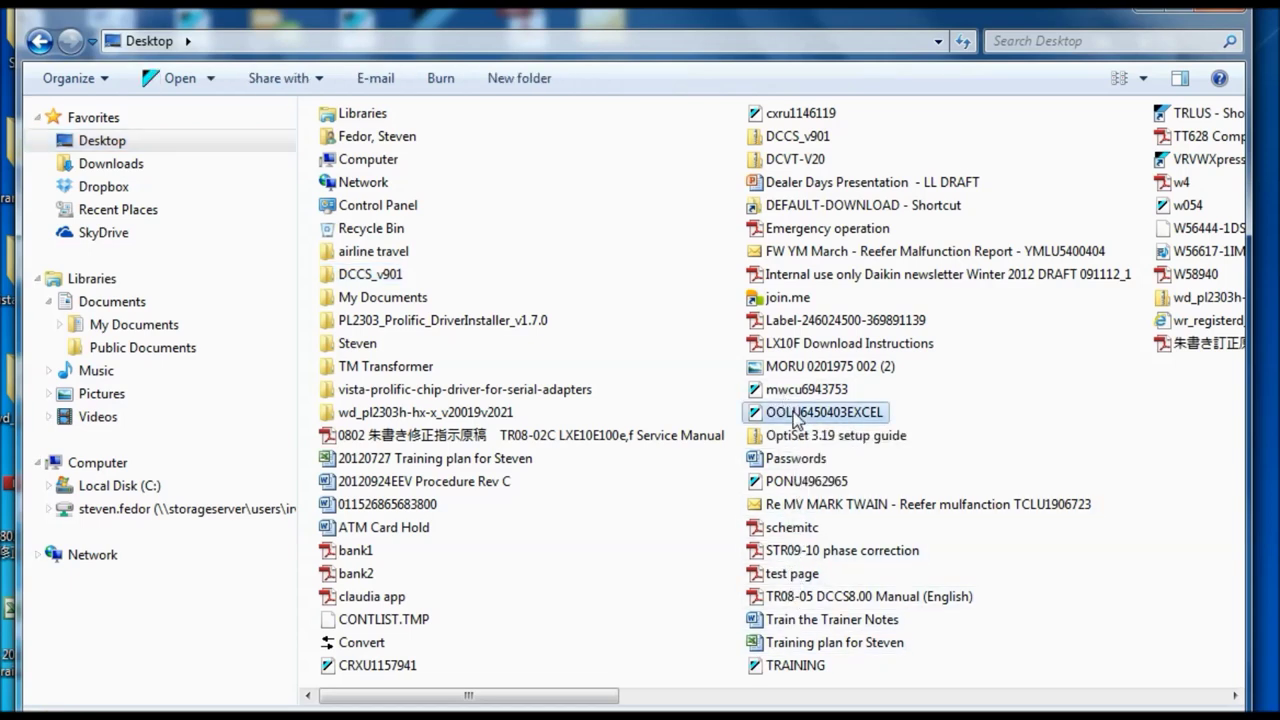
pyautogui.rightClick(794, 412)
pyautogui.click(845, 427)
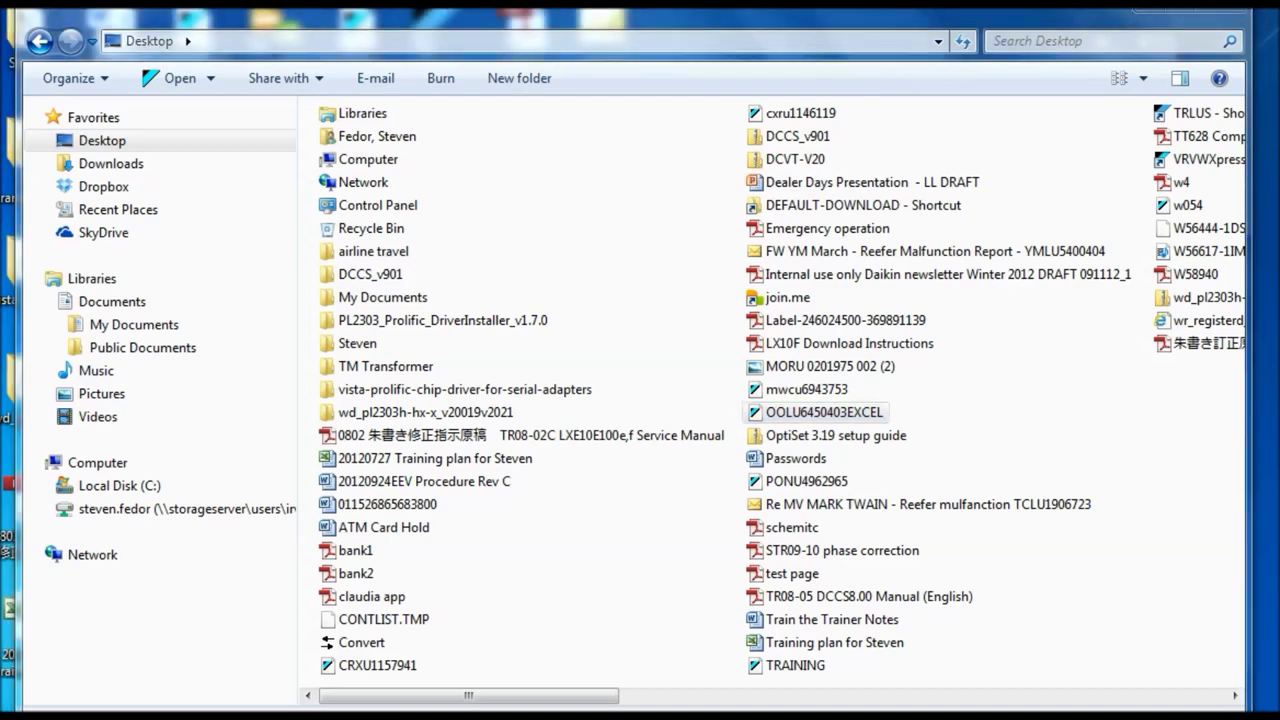
pyautogui.press('Return')
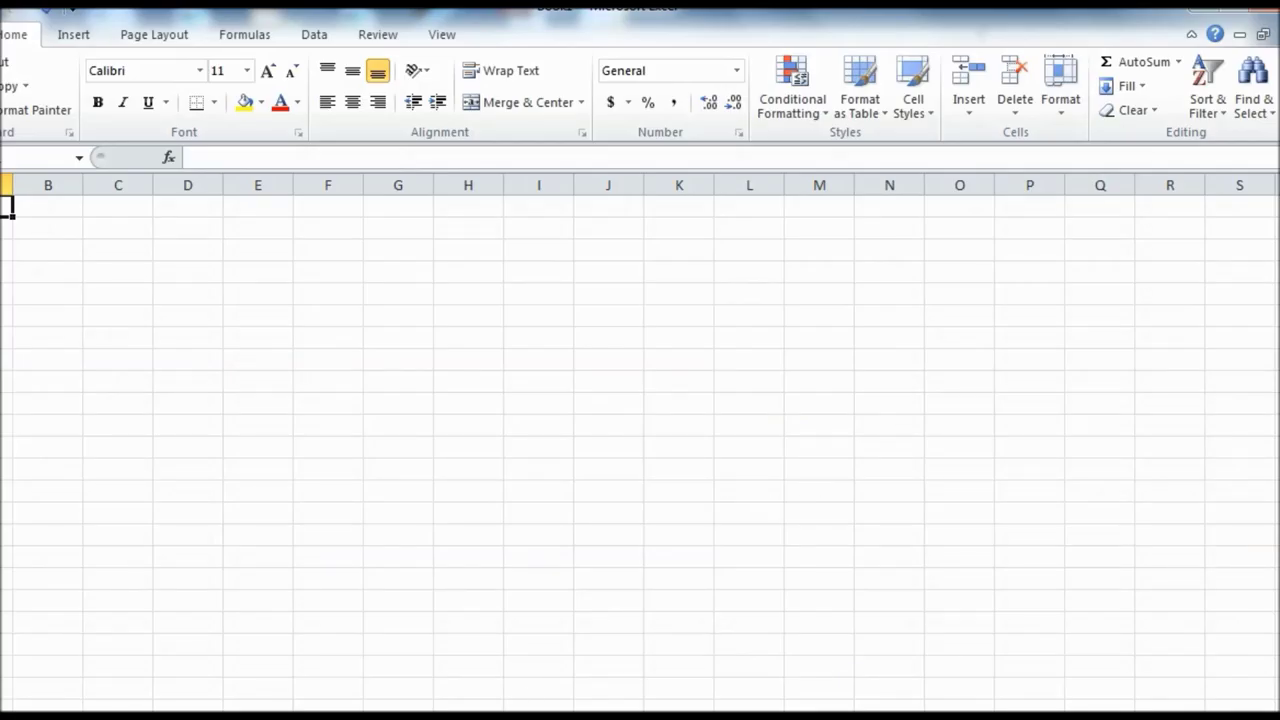
# - Resize and reposition the Excel window so it fits fully on screen
pyautogui.moveTo(1276, 714); pyautogui.dragTo(1246, 695)
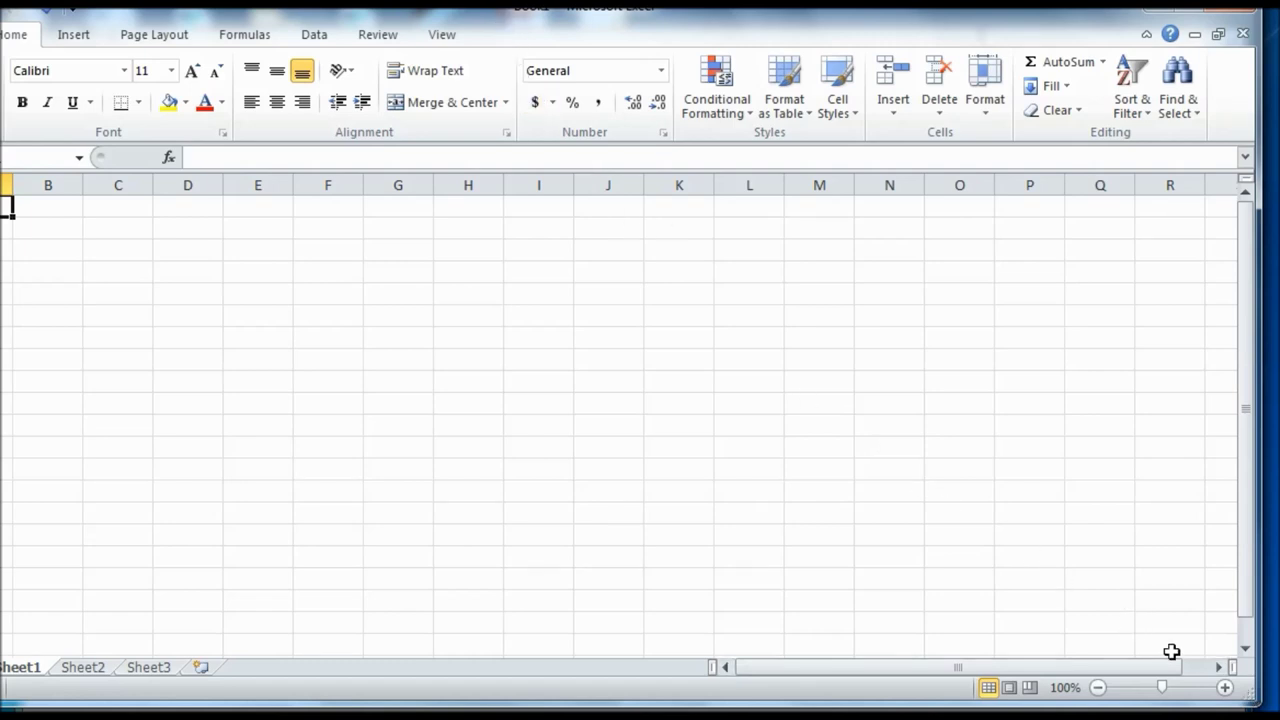
pyautogui.moveTo(1248, 694); pyautogui.dragTo(1083, 590)
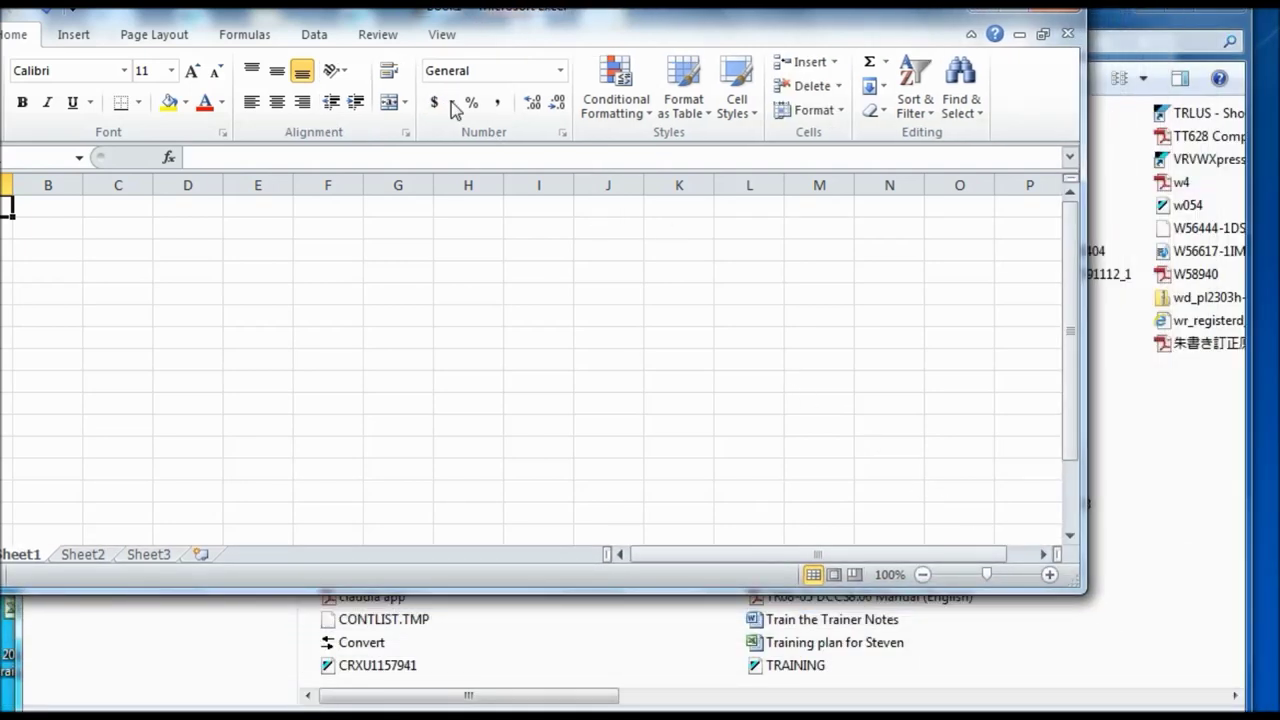
pyautogui.moveTo(383, 12); pyautogui.dragTo(492, 36)
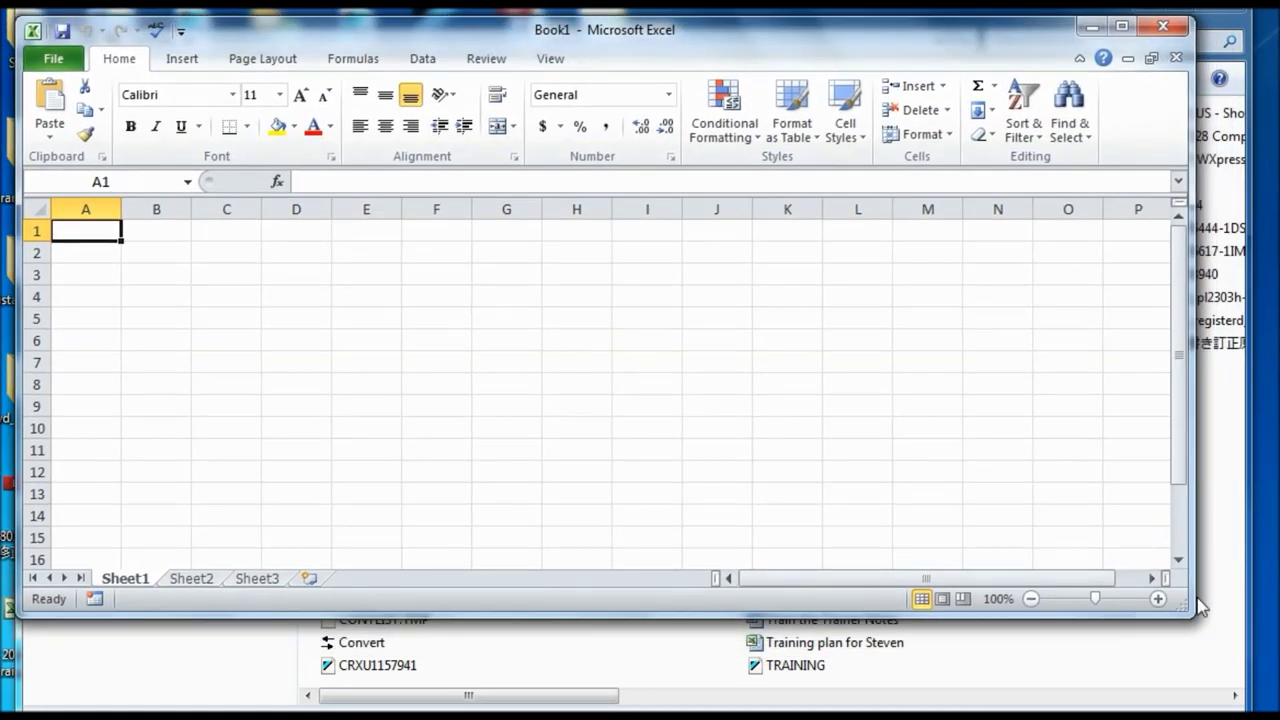
pyautogui.moveTo(1188, 612); pyautogui.dragTo(1239, 691)
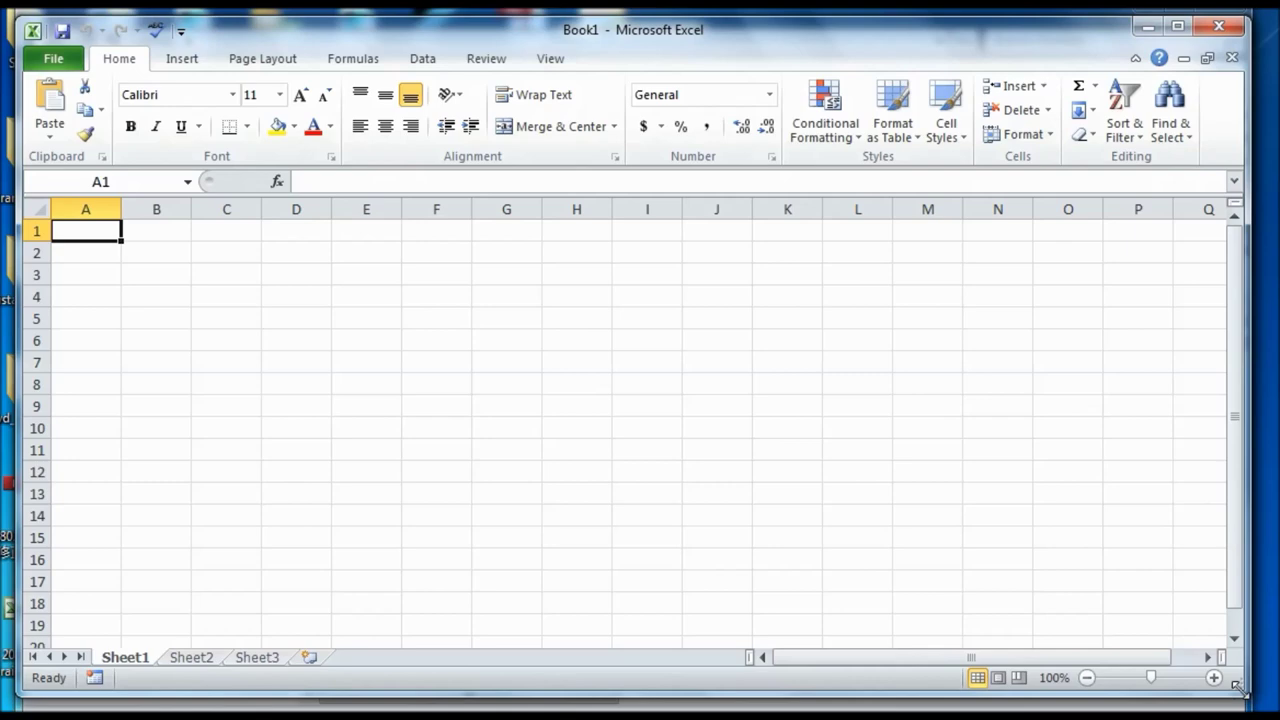
# - Open OOLU6450403EXCEL.LIS from the Desktop with the file type set to All Files
pyautogui.click(44, 62)
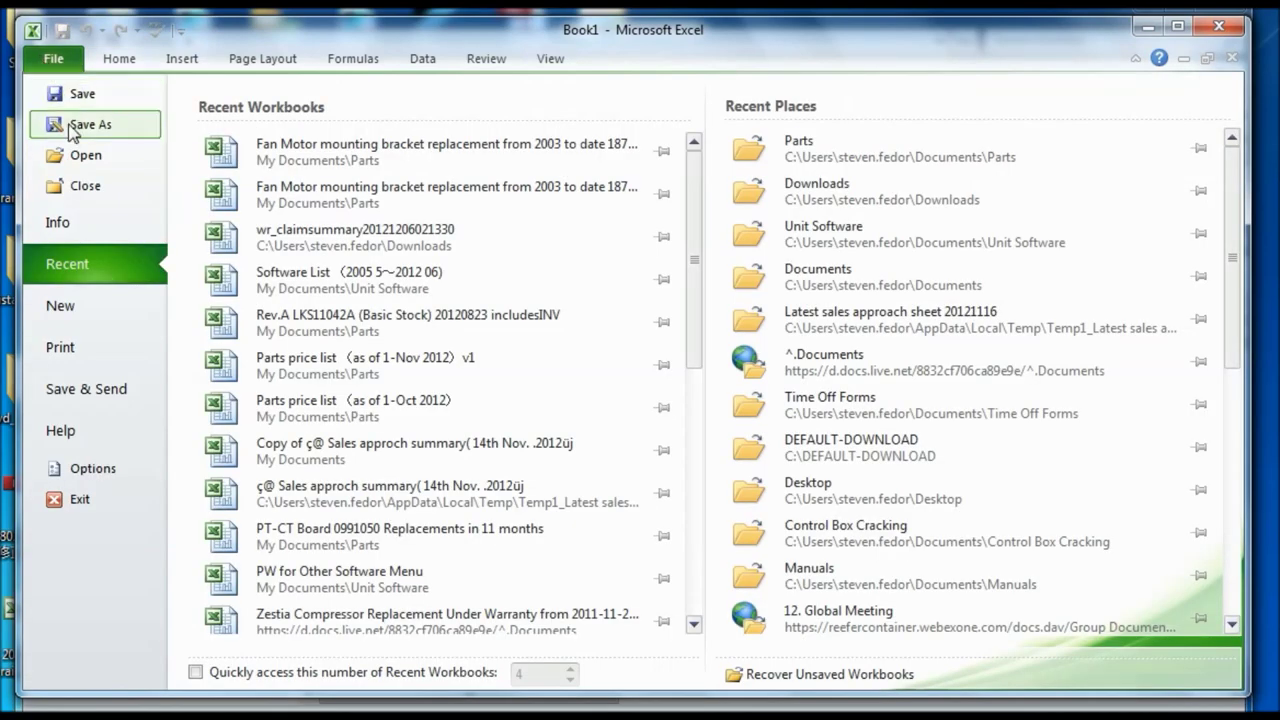
pyautogui.click(72, 158)
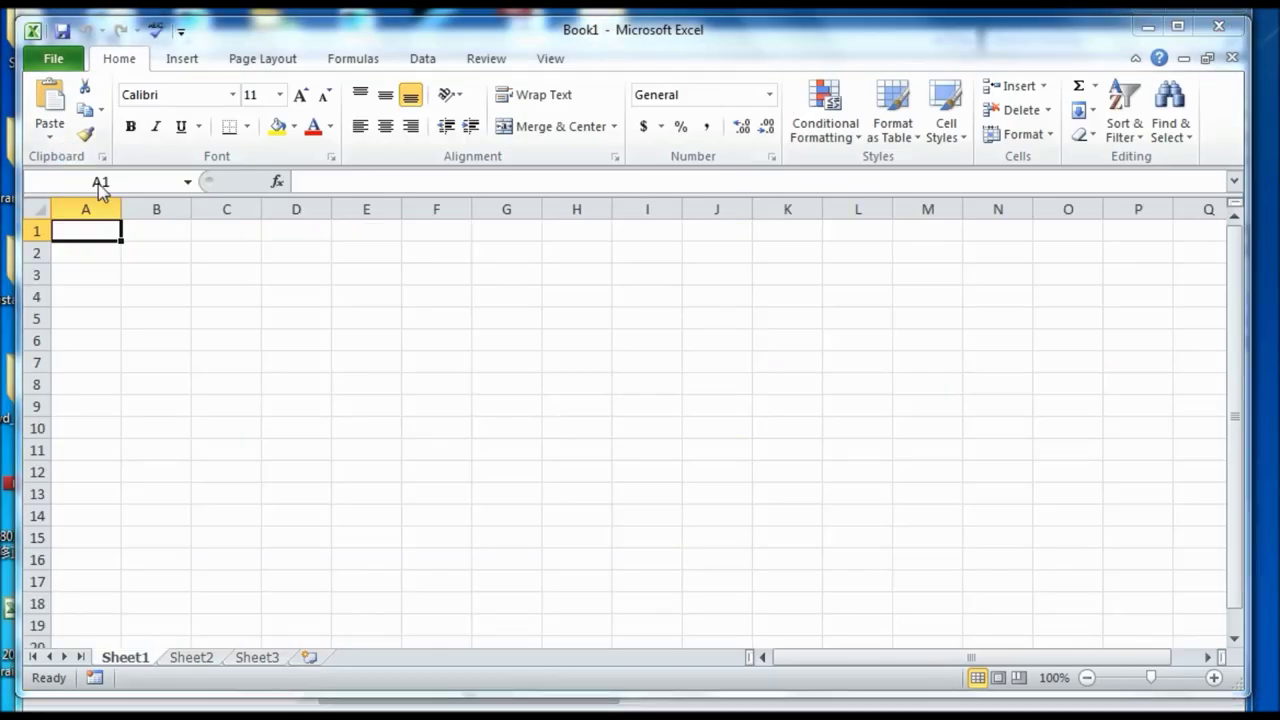
pyautogui.moveTo(110, 211)
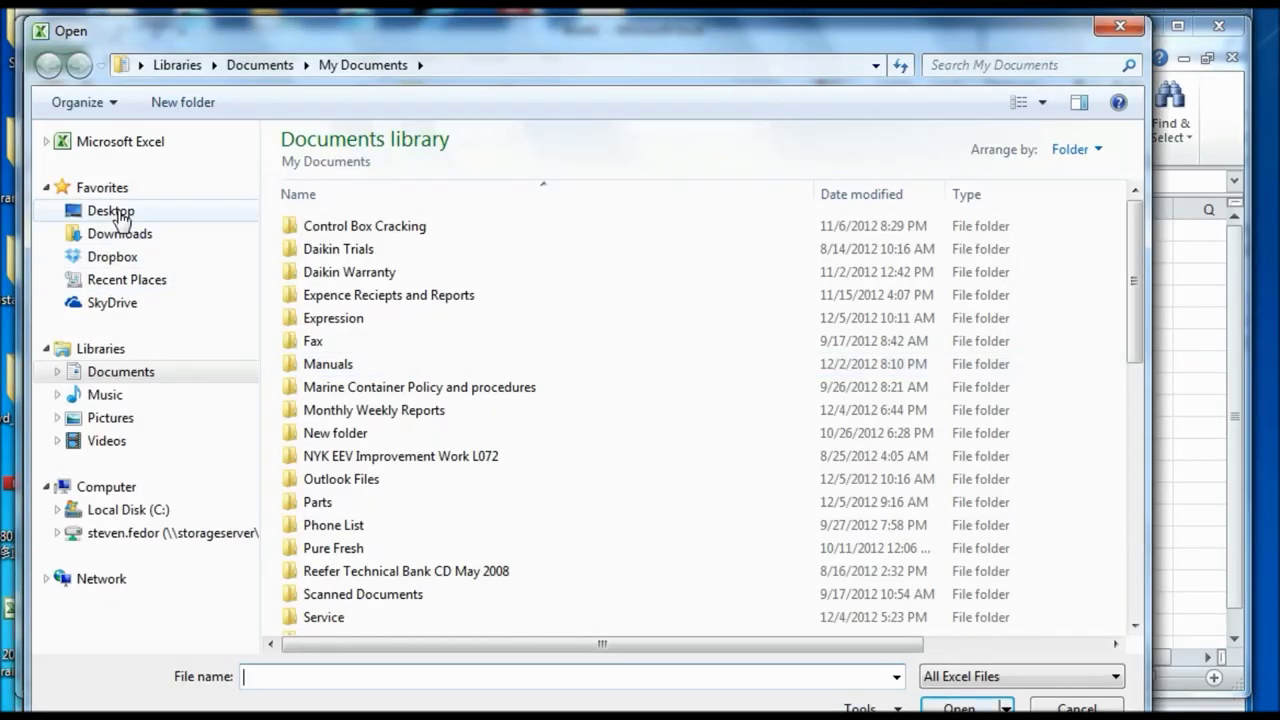
pyautogui.click(118, 213)
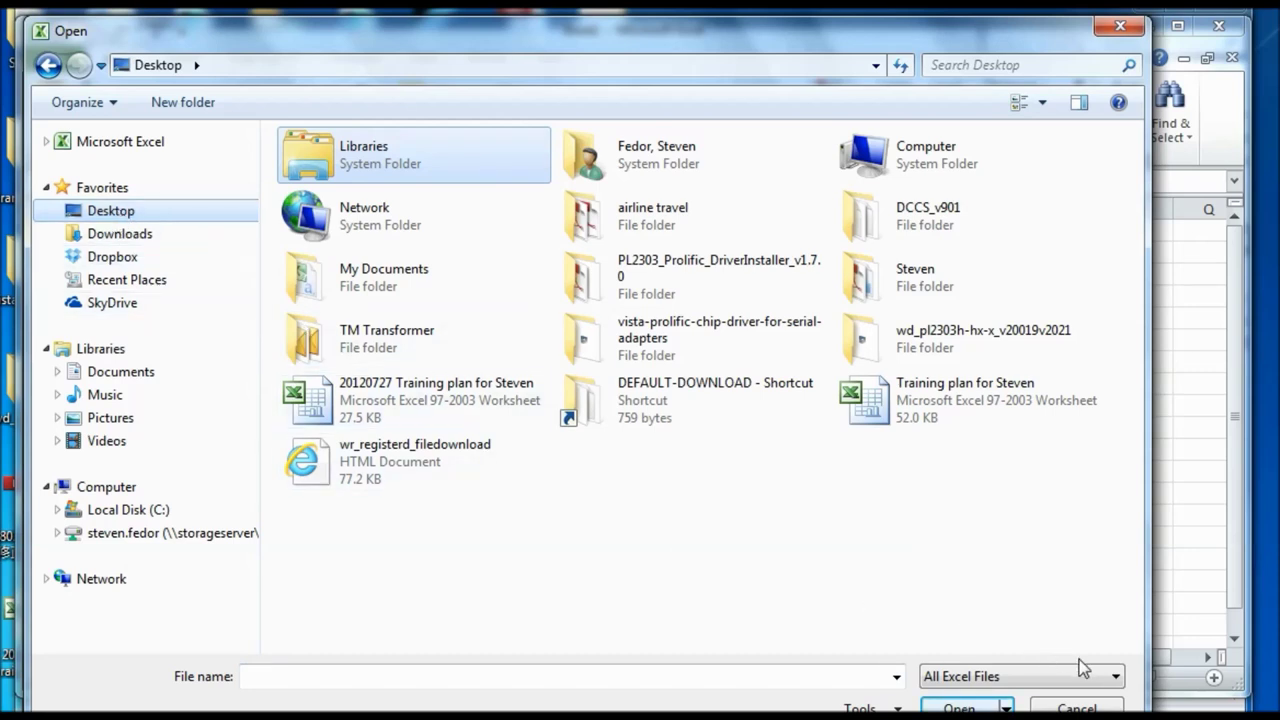
pyautogui.click(1113, 680)
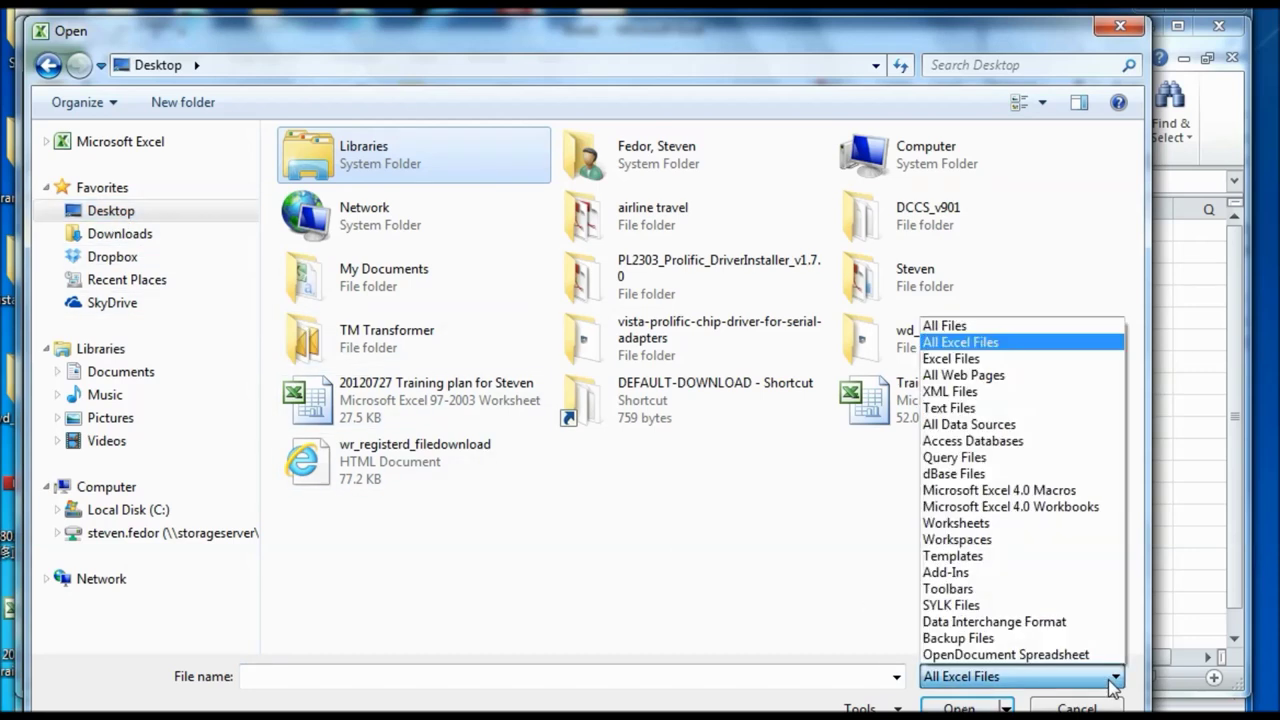
pyautogui.click(995, 330)
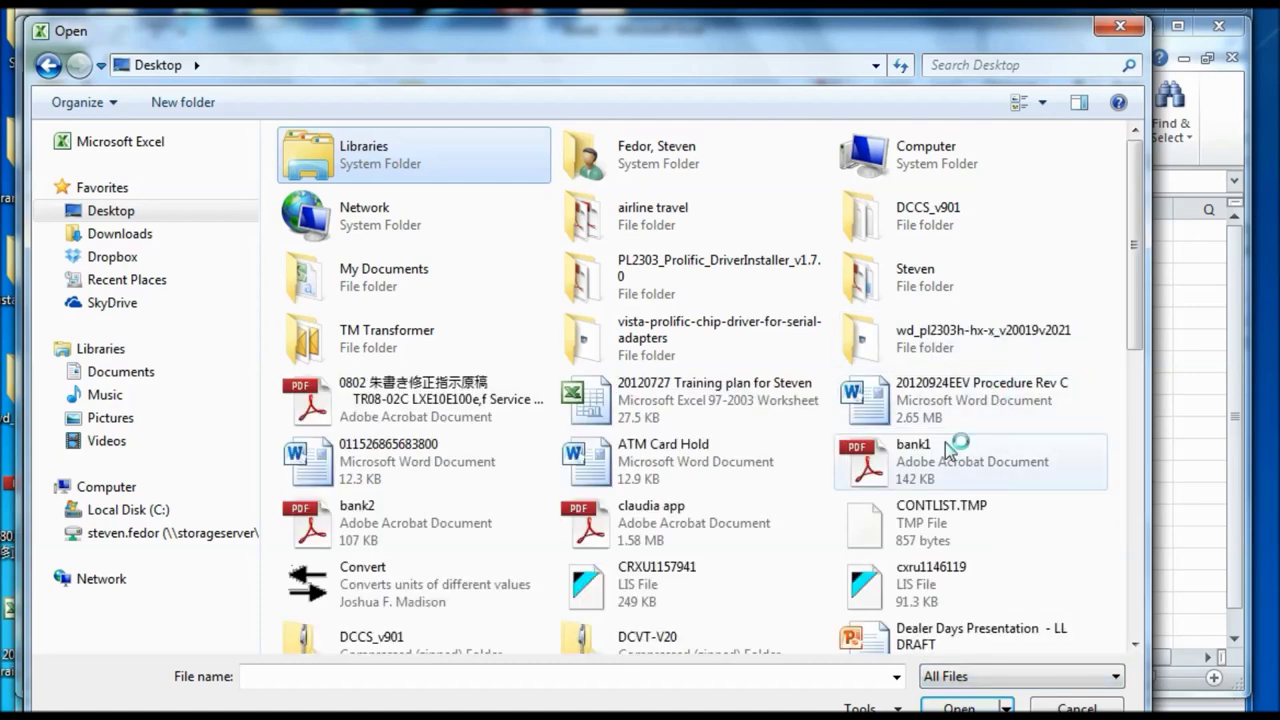
pyautogui.click(757, 676)
pyautogui.write('OOL')
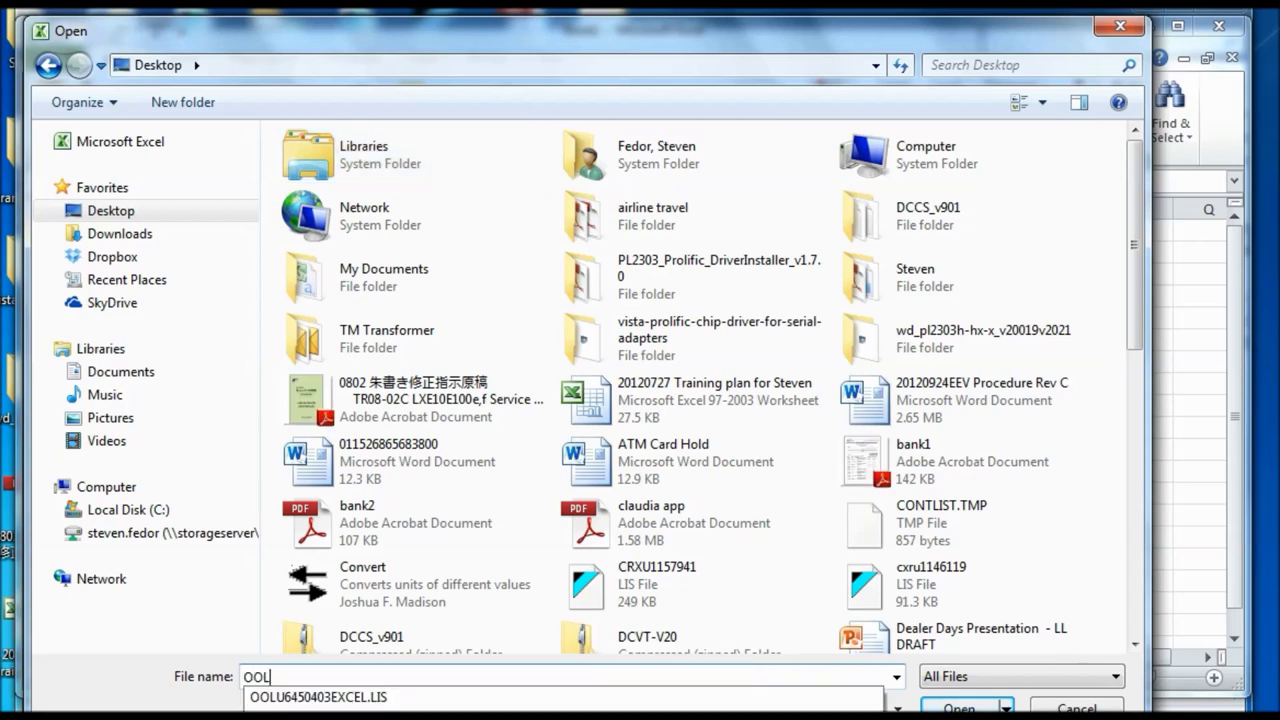
pyautogui.click(715, 698)
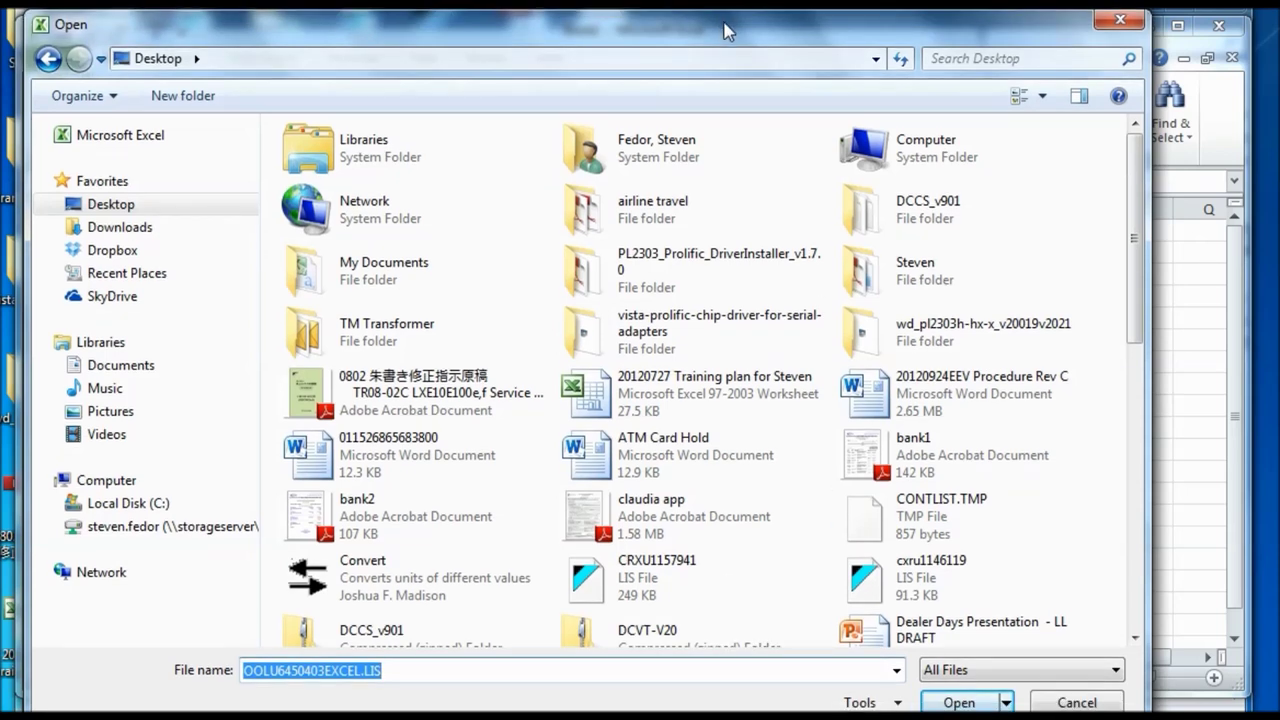
pyautogui.click(957, 703)
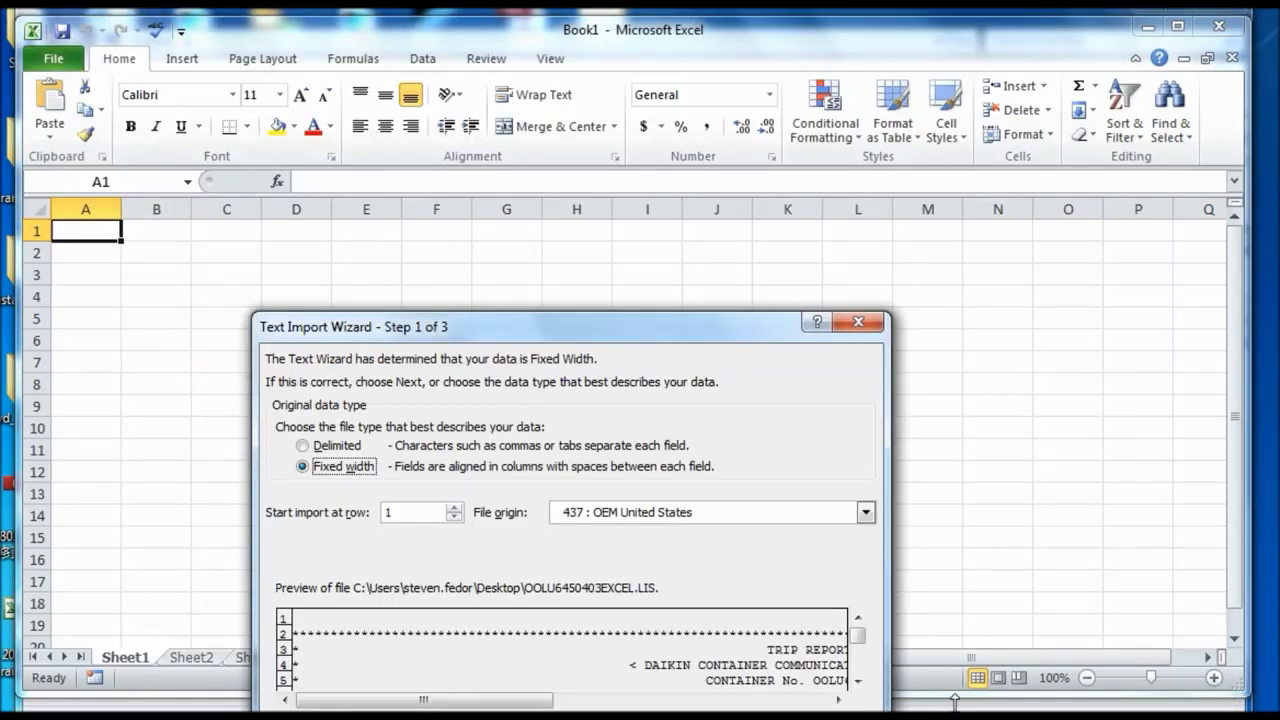
# - Keep fixed width and add column breaks separating AMBS, SHu(%) and Hu(%)
pyautogui.moveTo(543, 333); pyautogui.dragTo(530, 170)
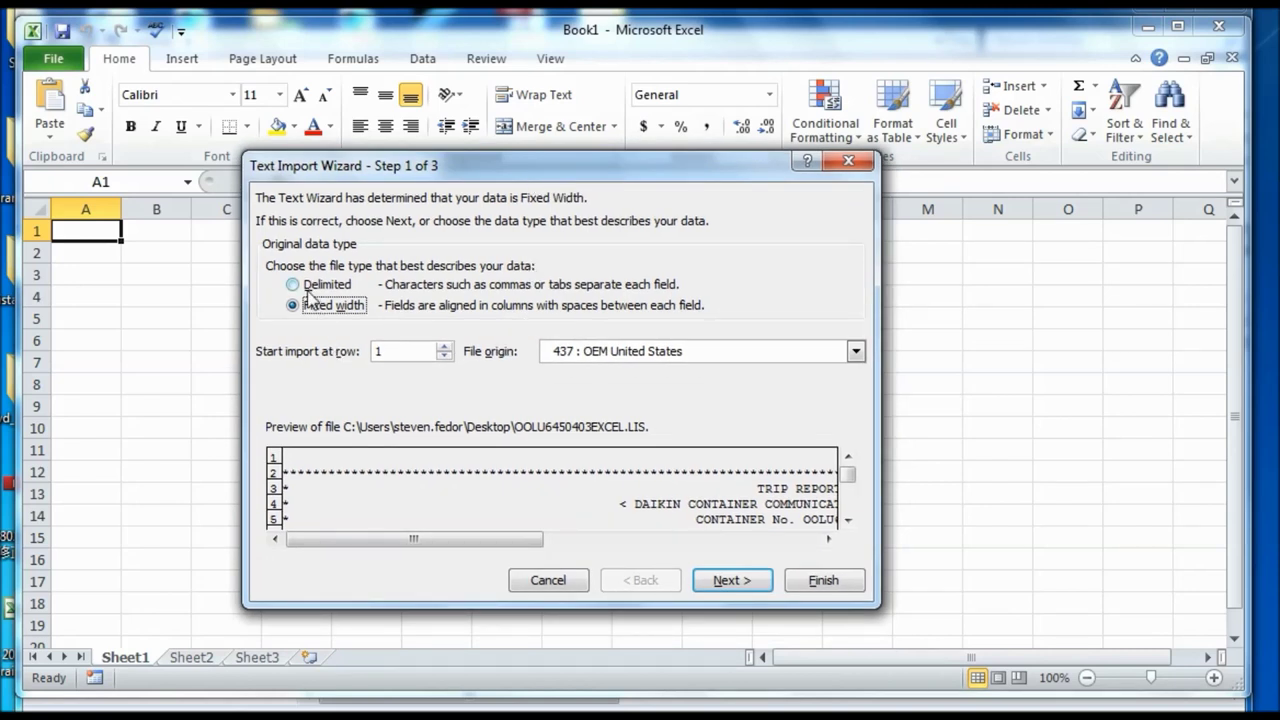
pyautogui.click(748, 590)
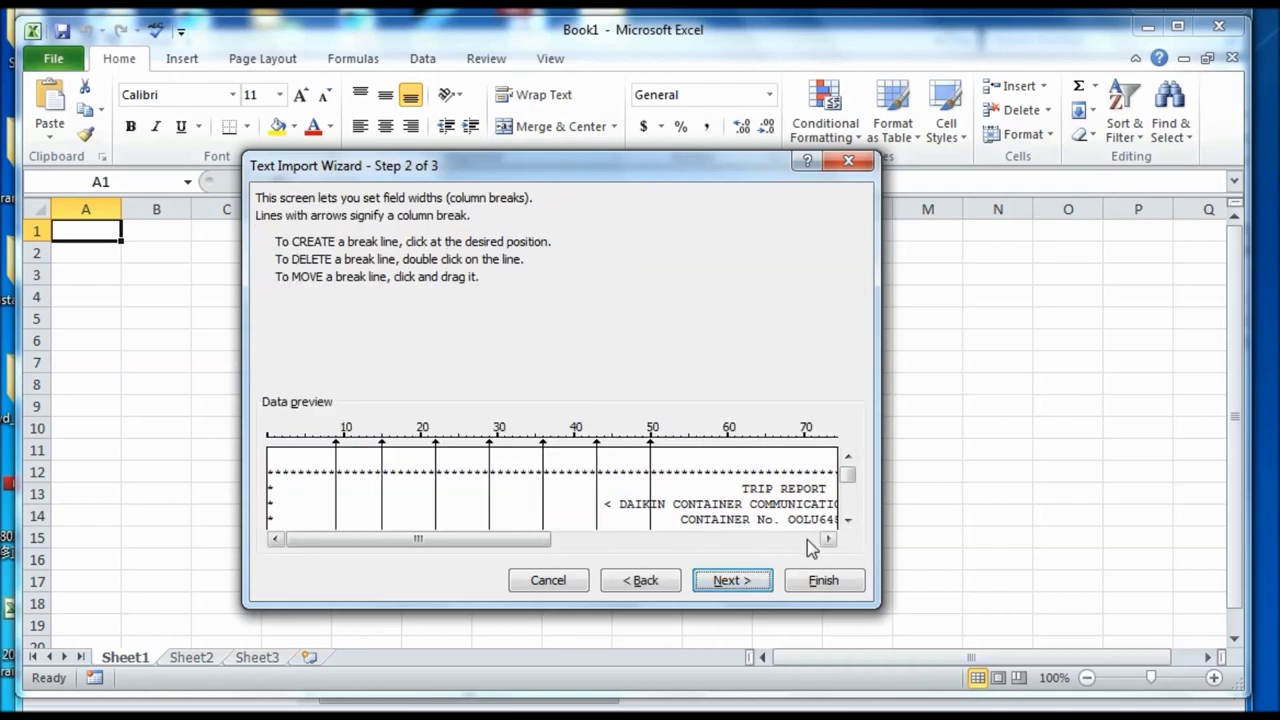
pyautogui.click(847, 521)
pyautogui.click(847, 521)
pyautogui.click(847, 521)
pyautogui.click(847, 521)
pyautogui.click(847, 521)
pyautogui.click(847, 521)
pyautogui.click(847, 521)
pyautogui.click(847, 521)
pyautogui.click(847, 521)
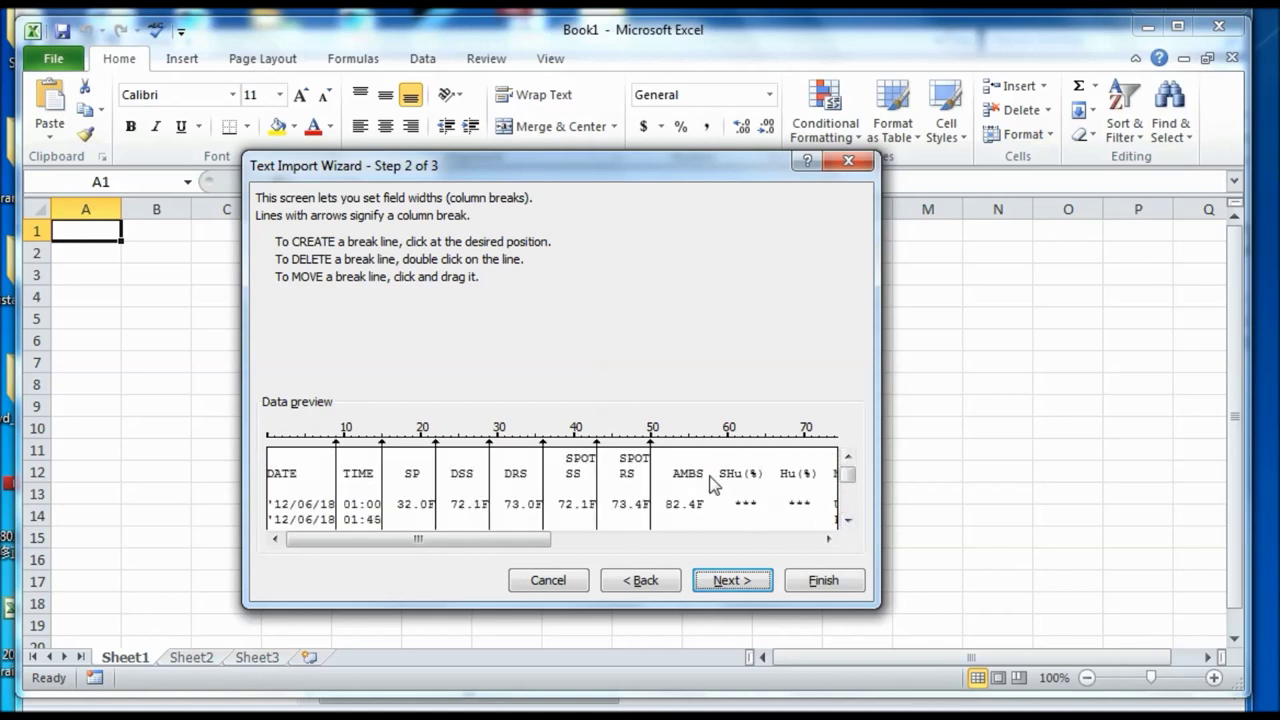
pyautogui.click(712, 440)
pyautogui.click(772, 440)
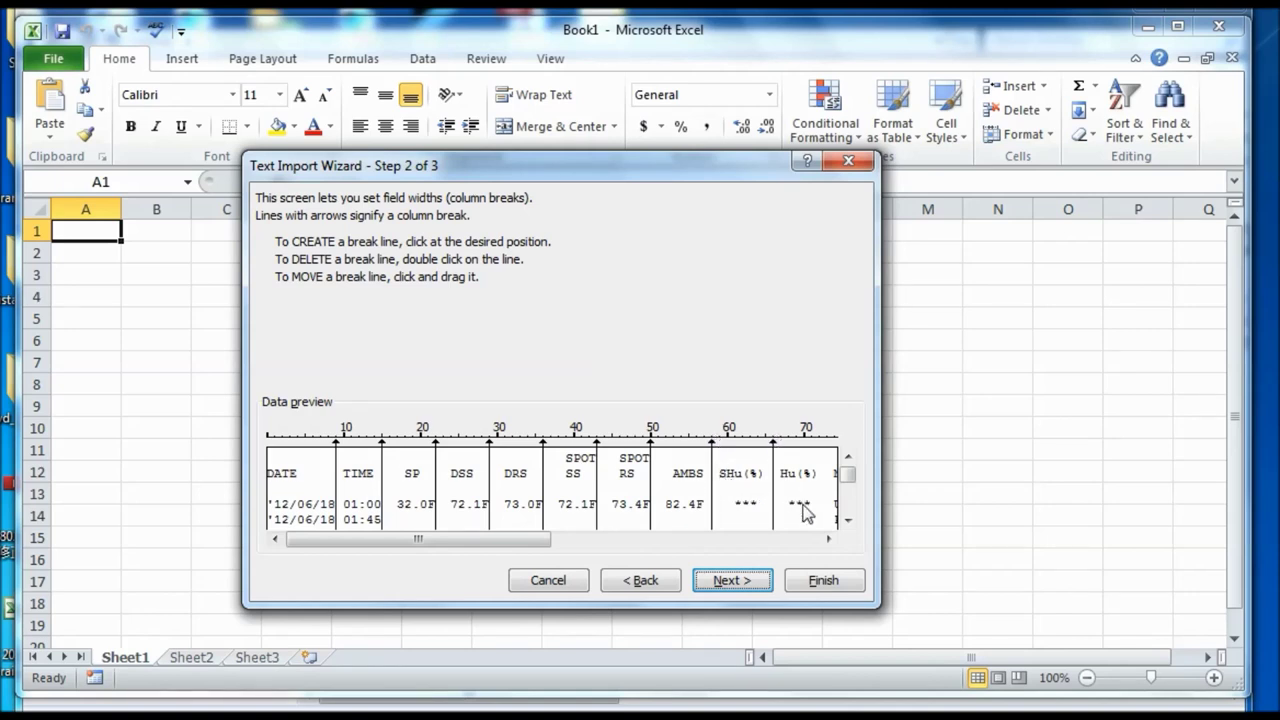
# - Add a column break before the MODE/ALARM/EVENTCODE column
pyautogui.click(828, 539)
pyautogui.click(828, 539)
pyautogui.click(828, 539)
pyautogui.click(828, 539)
pyautogui.click(828, 539)
pyautogui.click(828, 539)
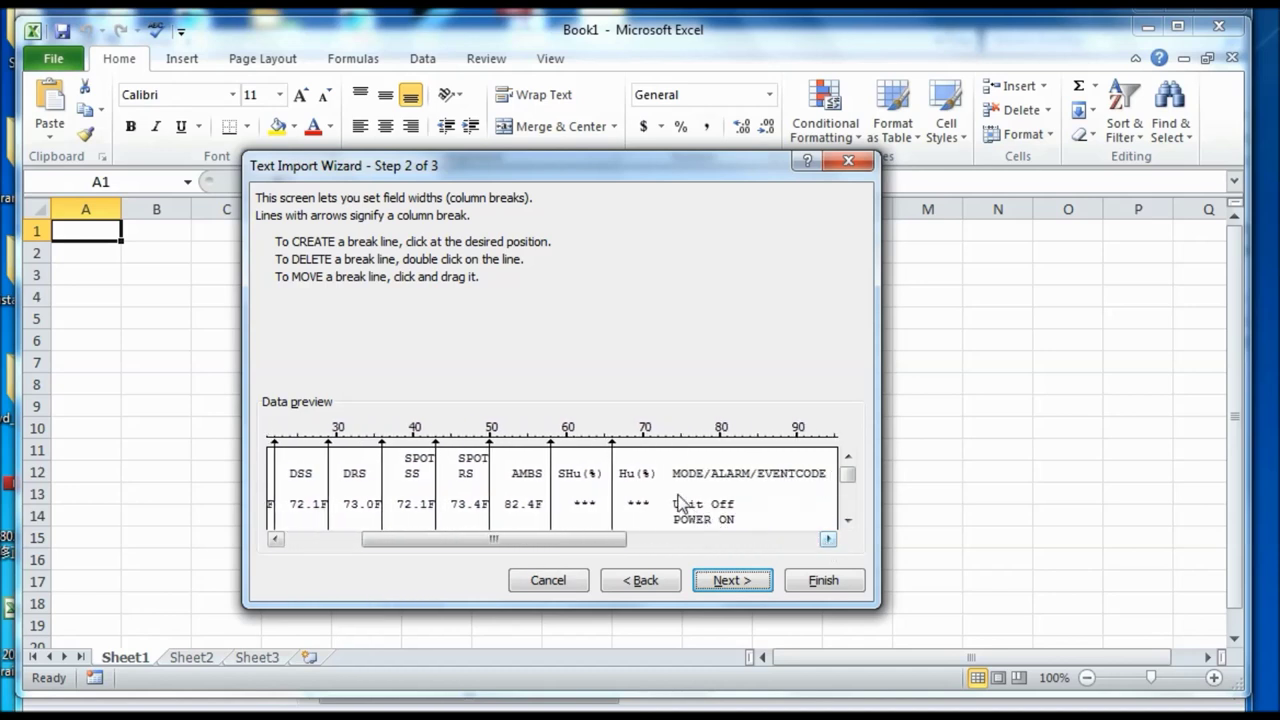
pyautogui.click(665, 440)
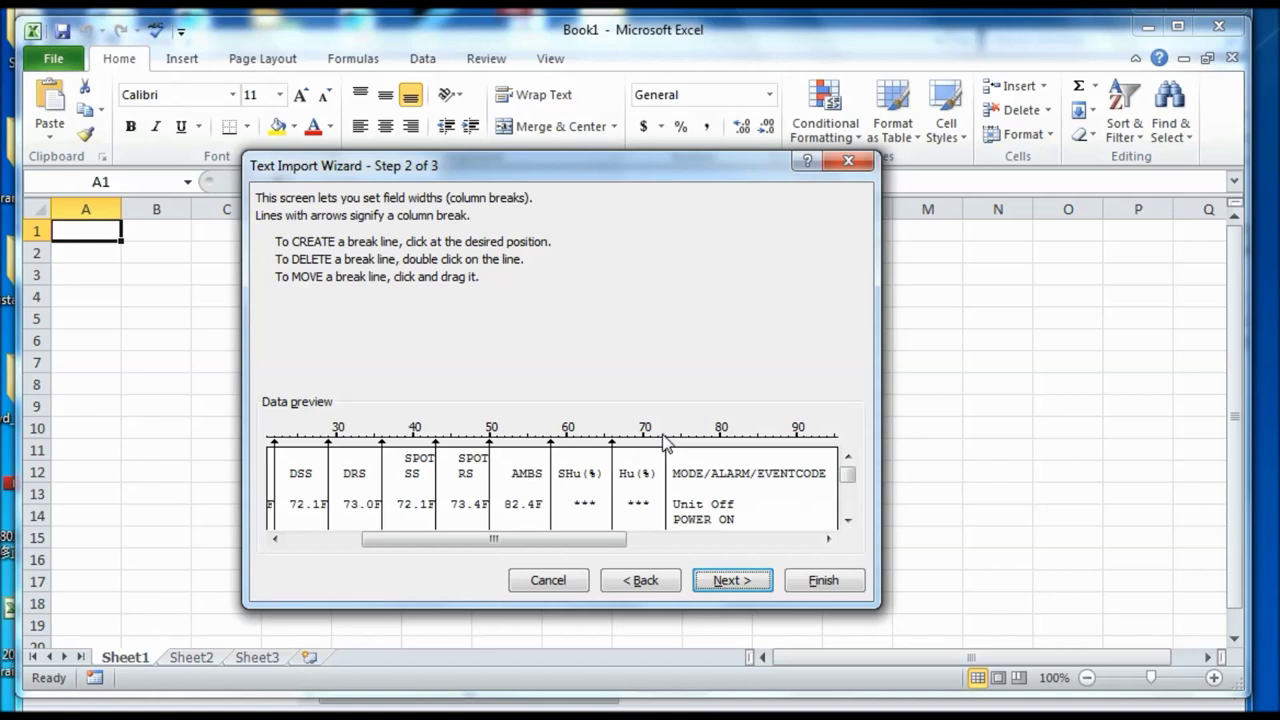
# - Check later event rows in the preview and advance to step 3 column formats
pyautogui.click(847, 520)
pyautogui.click(847, 520)
pyautogui.click(847, 520)
pyautogui.click(847, 520)
pyautogui.click(847, 520)
pyautogui.click(847, 520)
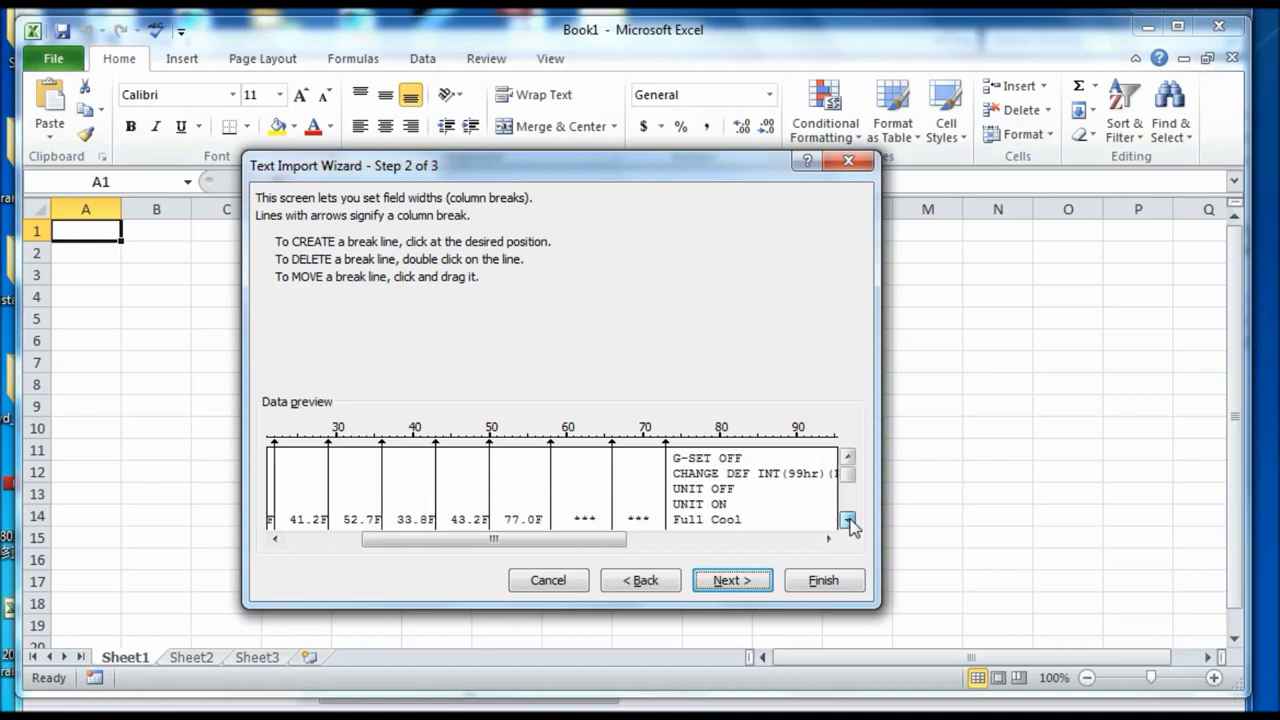
pyautogui.click(847, 520)
pyautogui.click(847, 520)
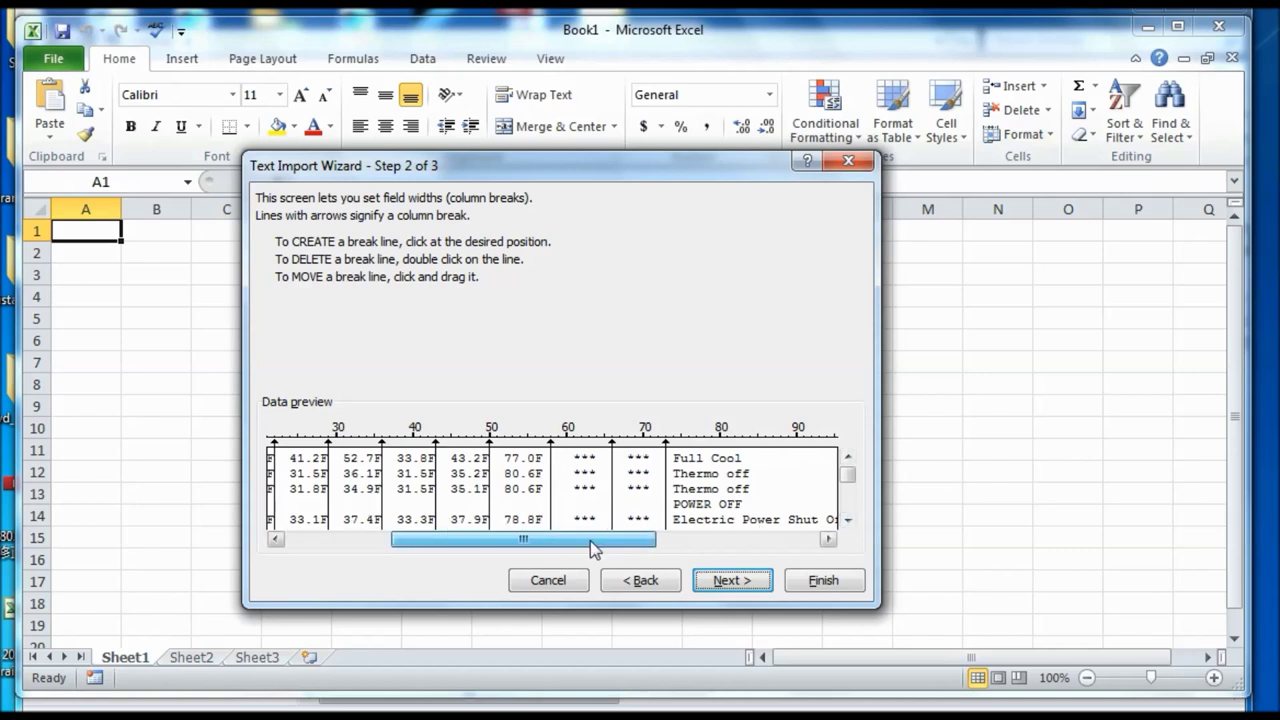
pyautogui.moveTo(558, 540); pyautogui.dragTo(625, 549)
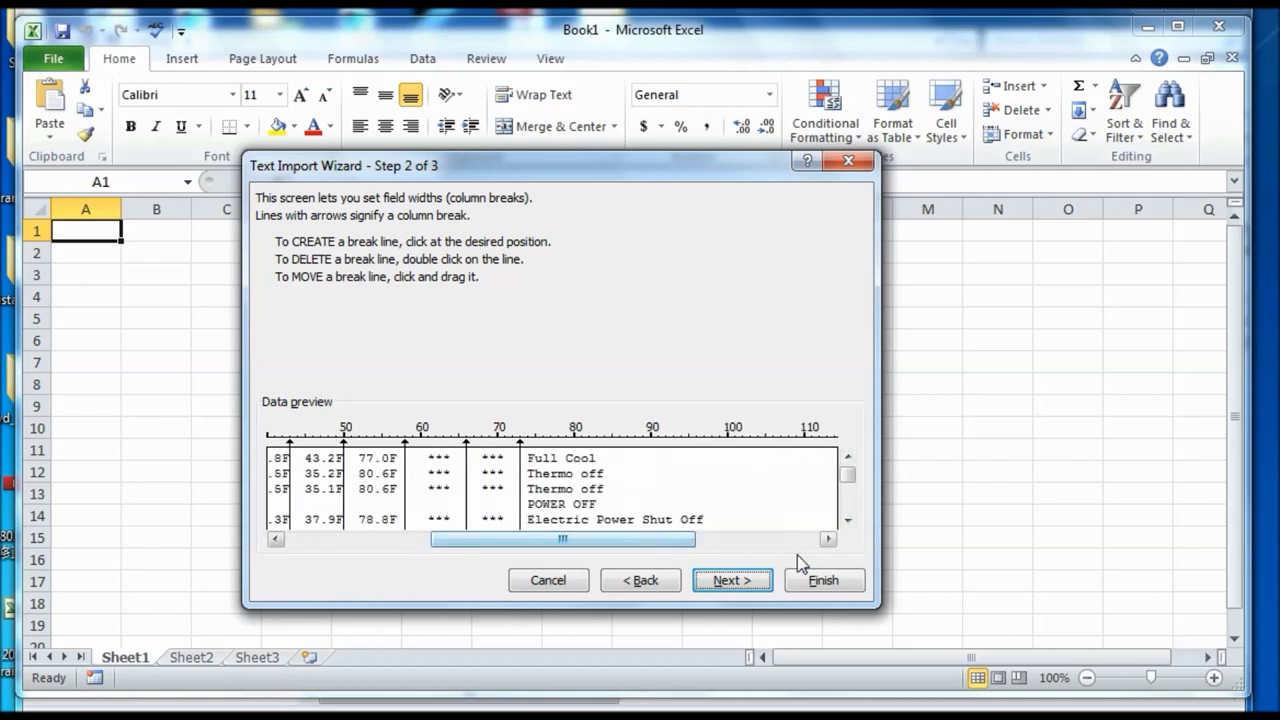
pyautogui.click(828, 539)
pyautogui.click(739, 586)
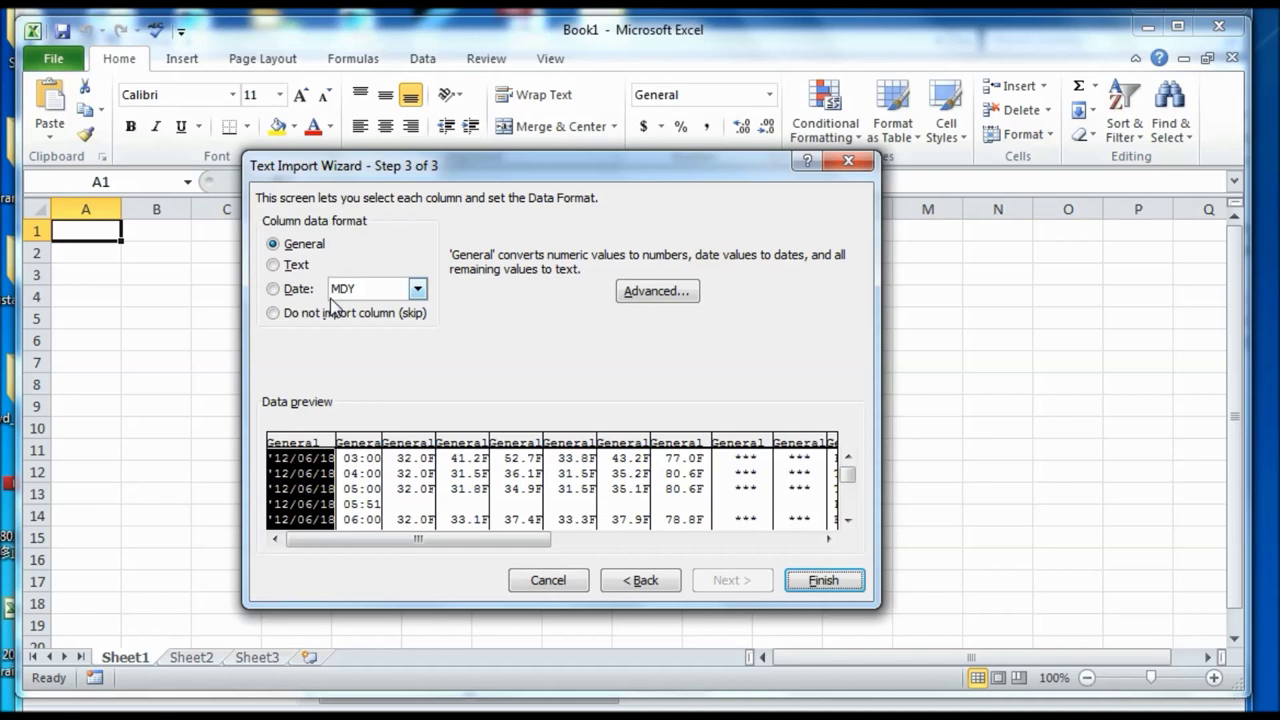
# - Finish the import and scroll down through the imported trip report rows
pyautogui.click(824, 581)
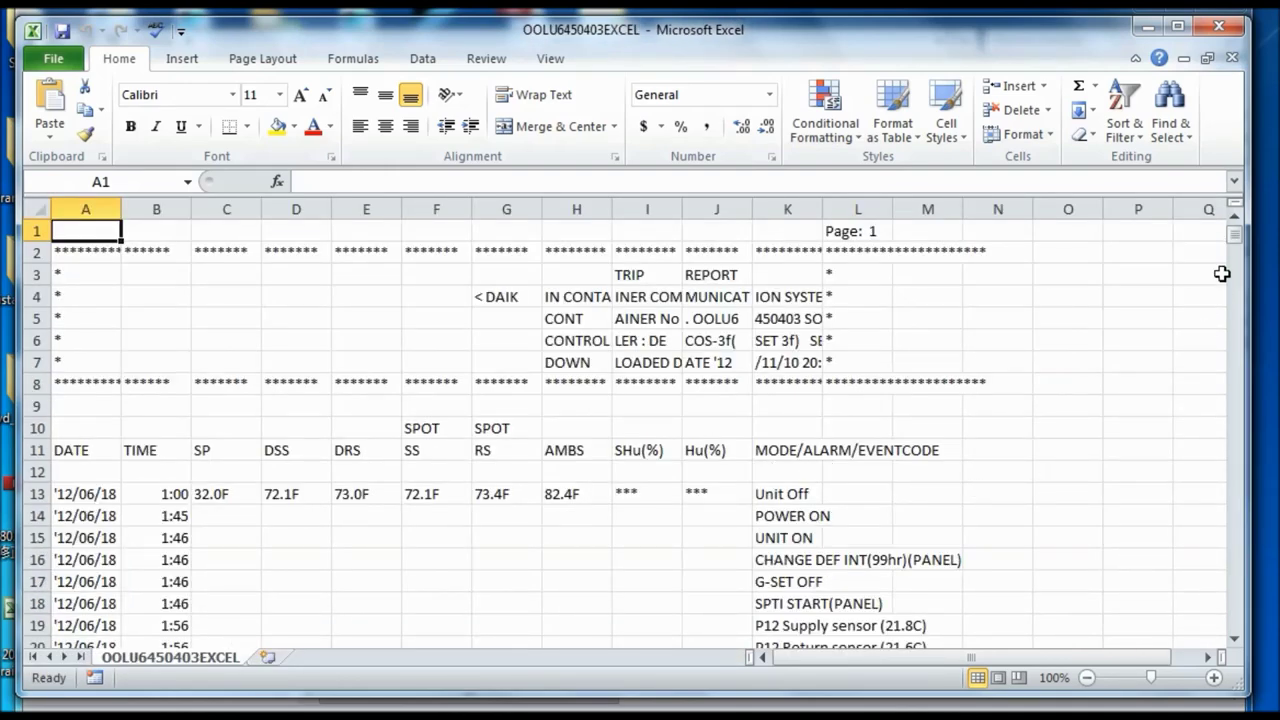
pyautogui.moveTo(1235, 233); pyautogui.dragTo(1238, 311)
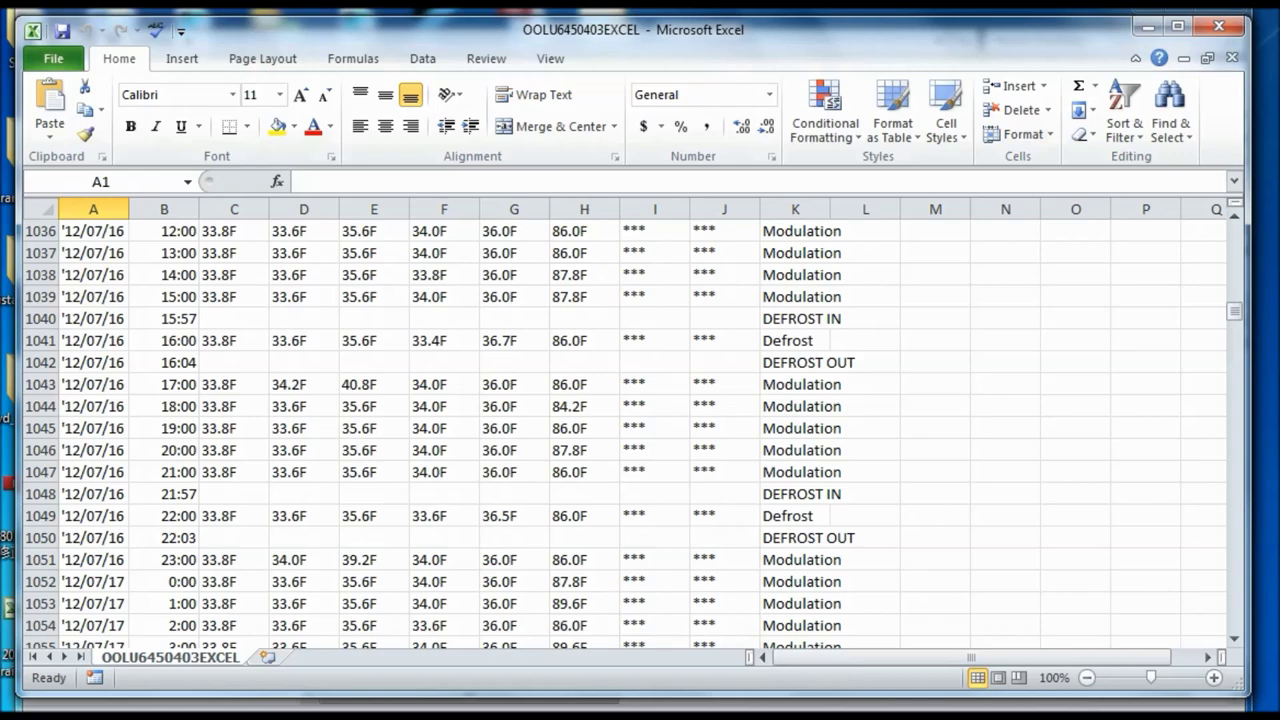